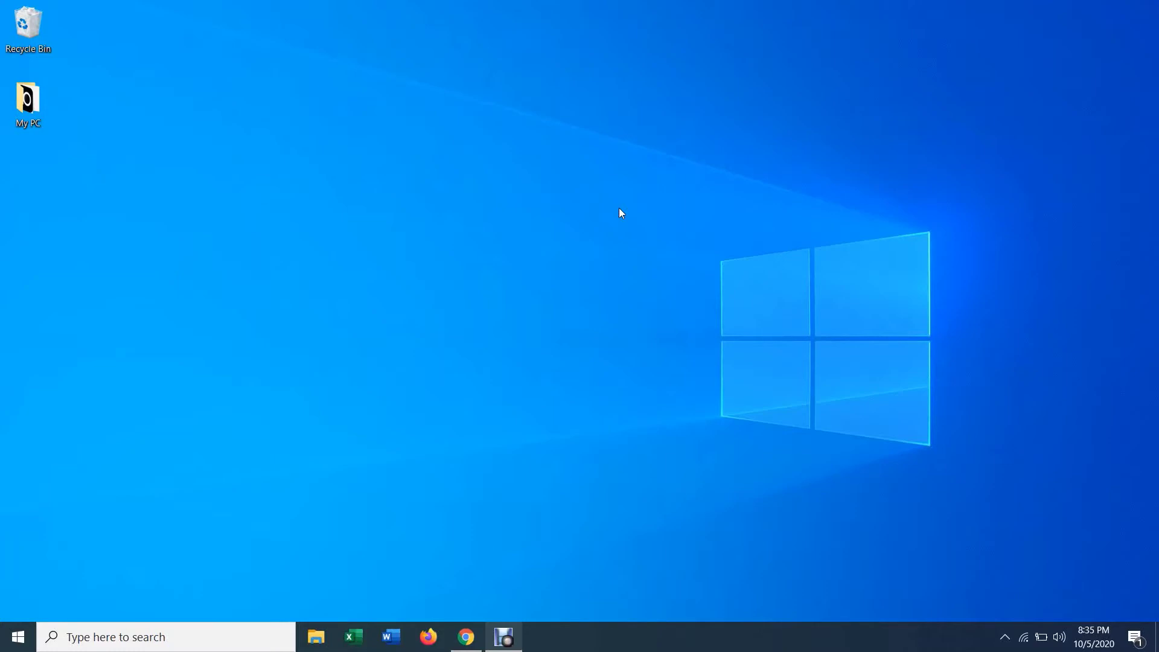
Launch Chrome from the taskbar and go to steamunlocked.net.
{"action": "left_click", "coordinate": [465, 636]}
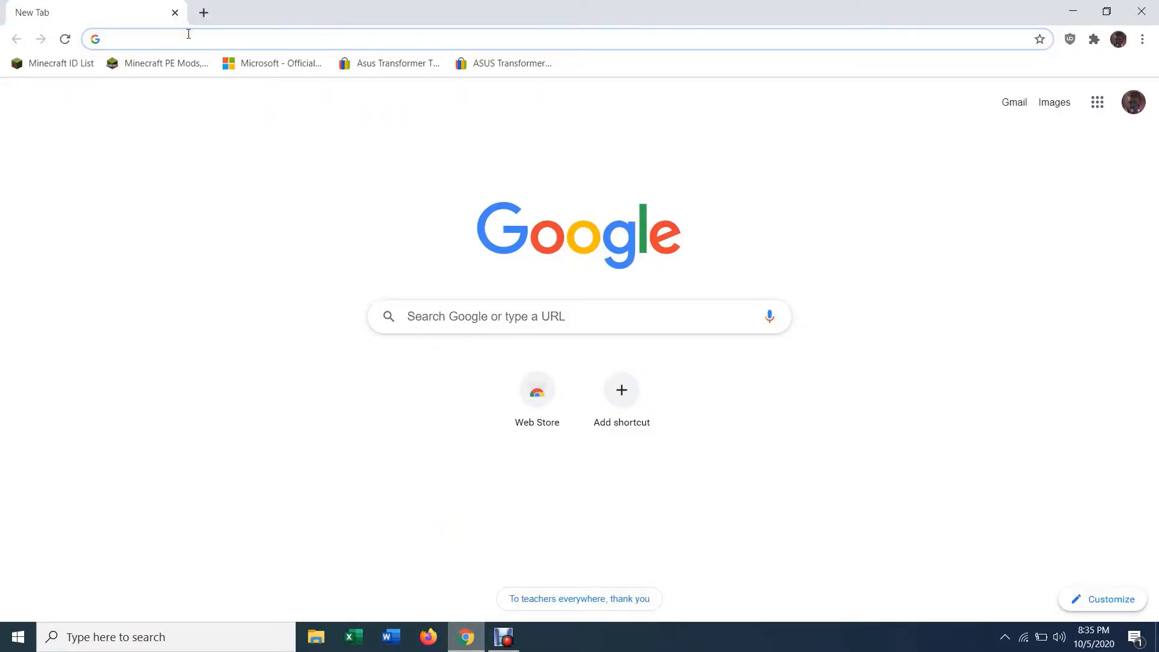
{"action": "type", "text": "steamun"}
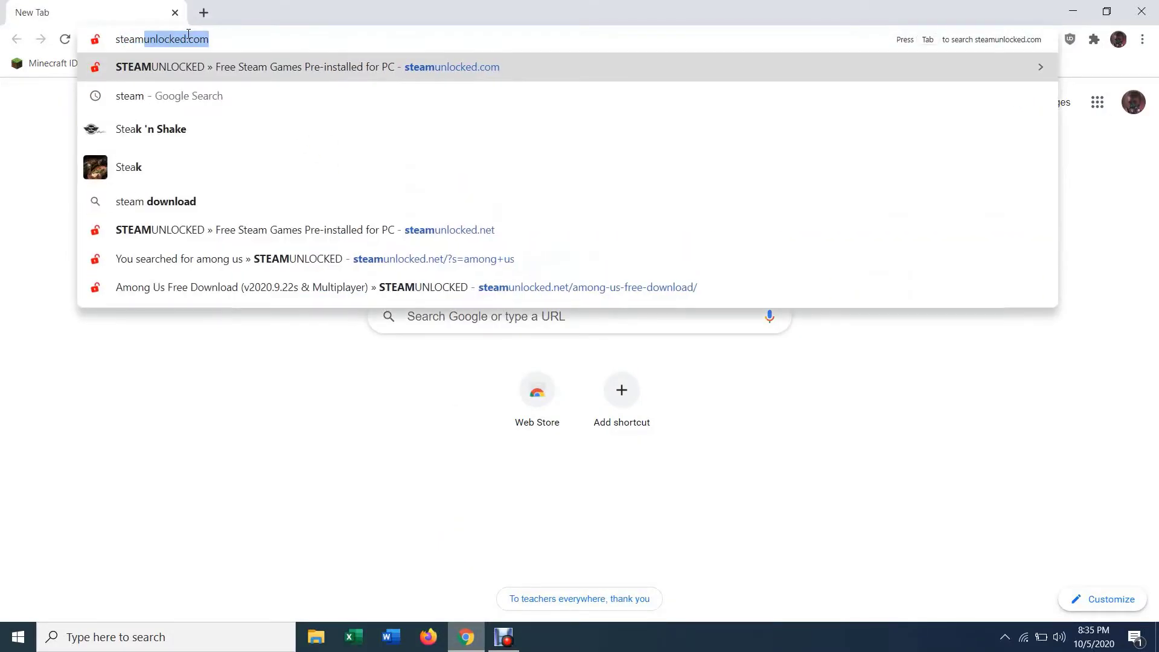
{"action": "type", "text": "locked"}
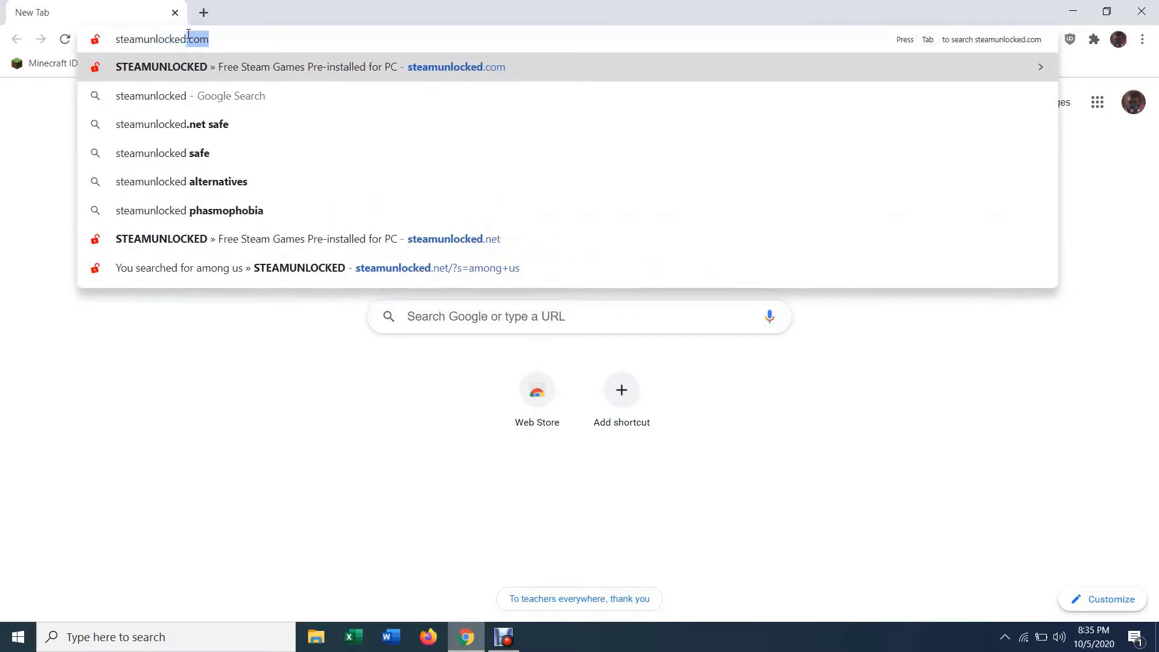
{"action": "type", "text": ".net"}
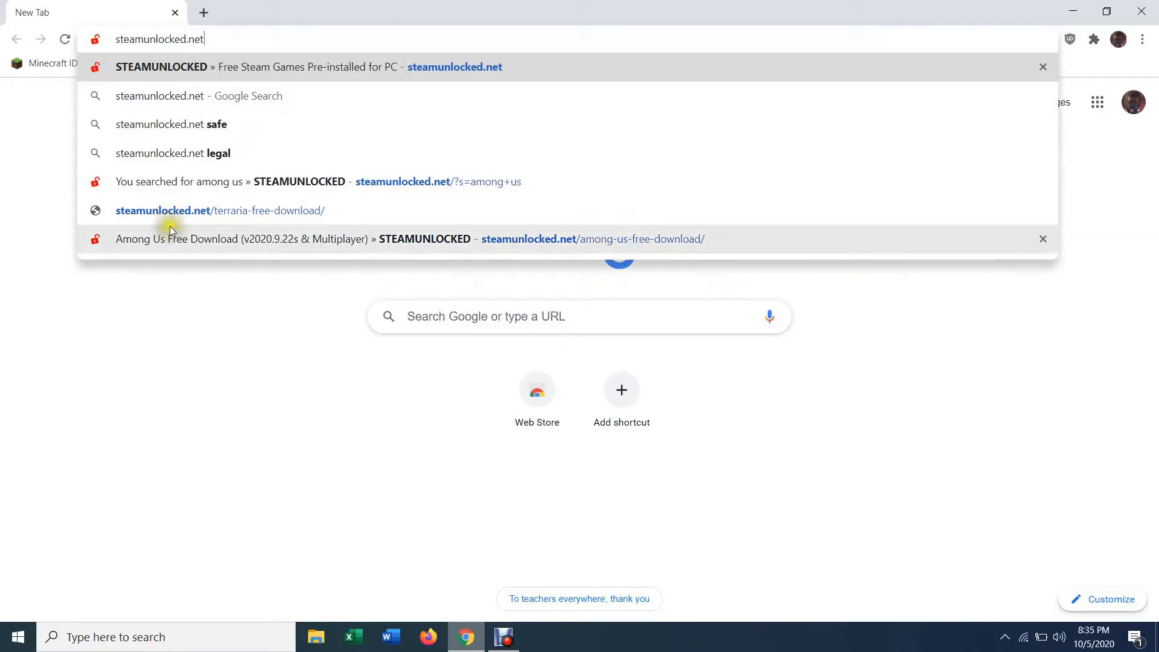
{"action": "key", "text": "Return"}
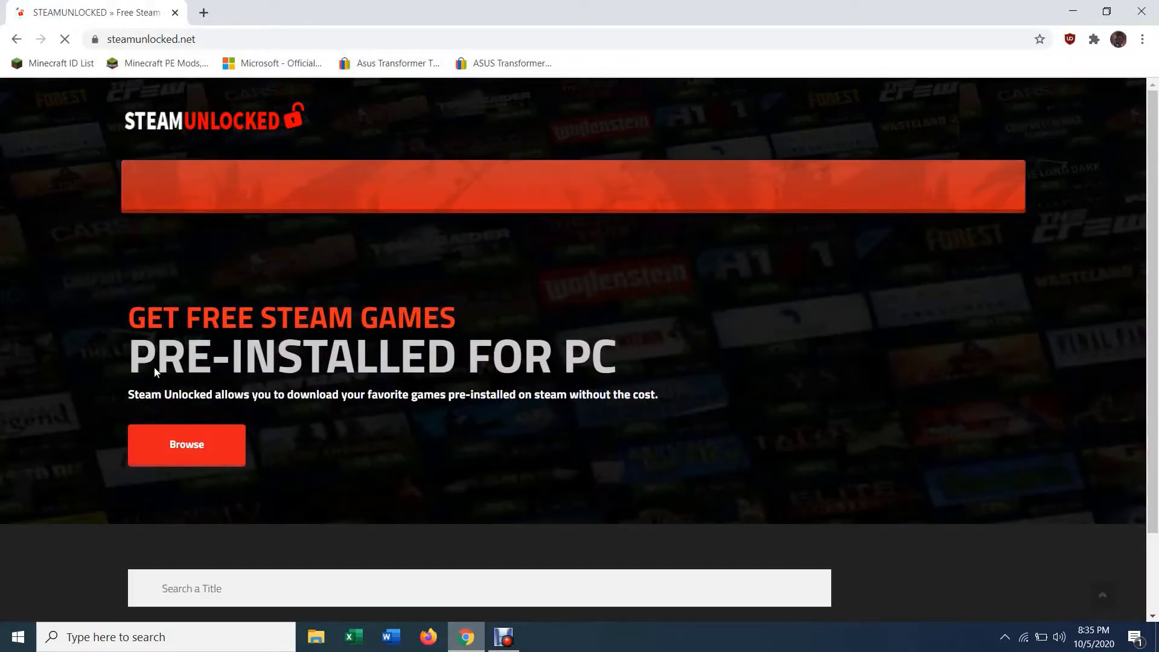
Search Steam Unlocked for the title 'among us'.
{"action": "left_click", "coordinate": [274, 580]}
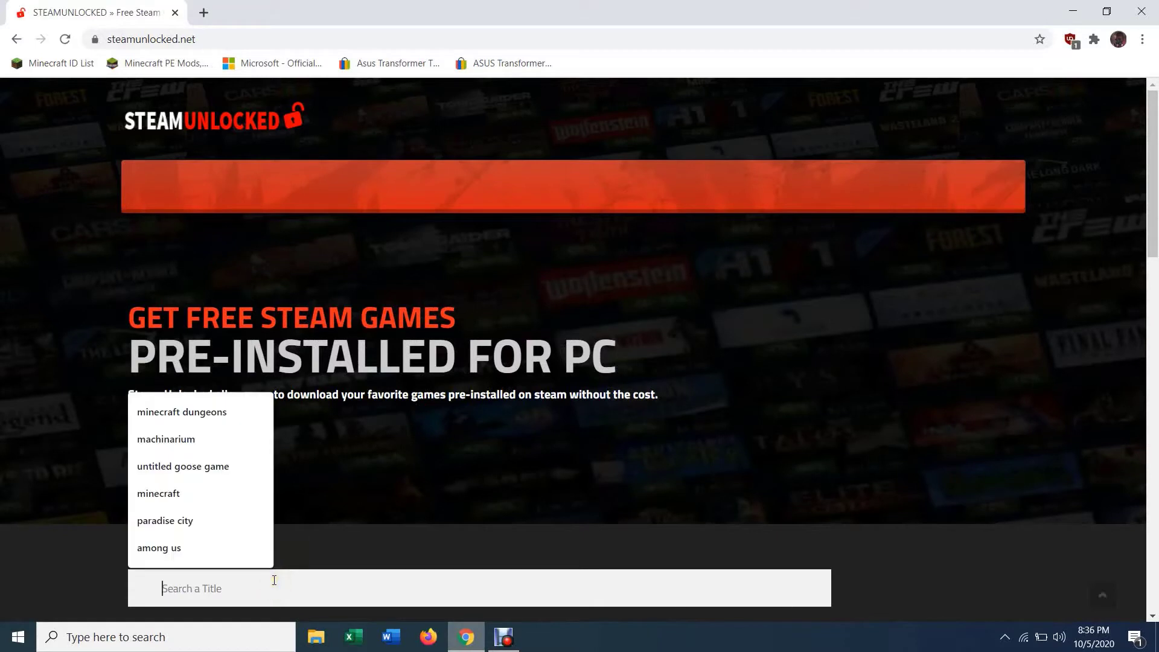
{"action": "type", "text": "among us"}
{"action": "key", "text": "Return"}
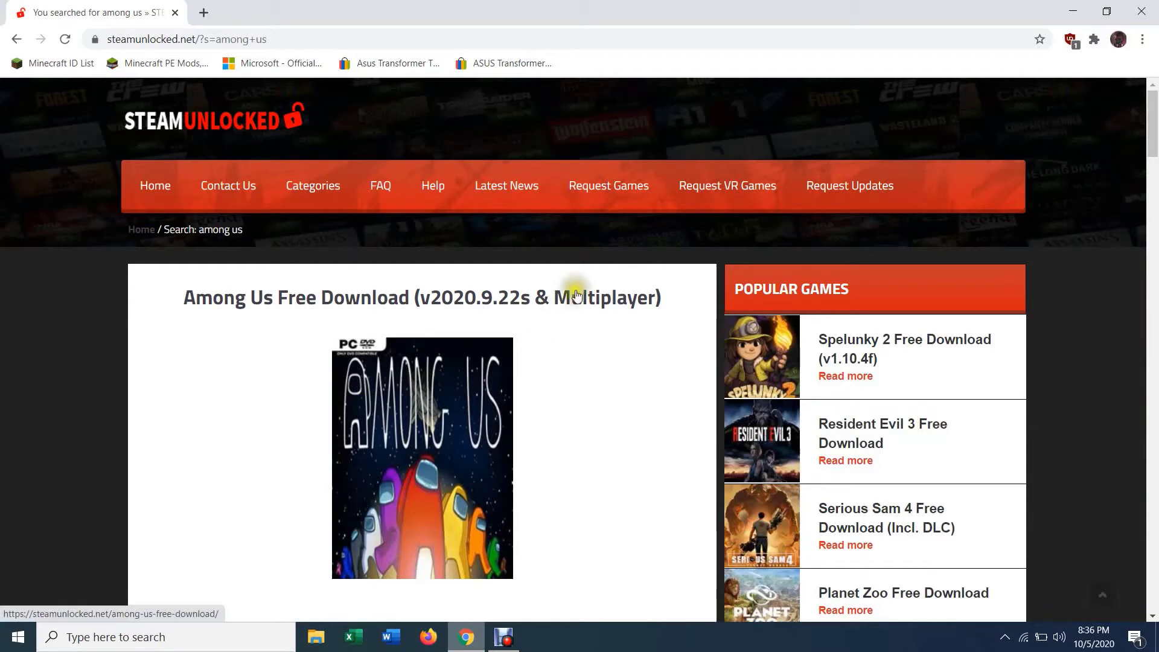
Open the Among Us Free Download post and start its download.
{"action": "left_click", "coordinate": [389, 442]}
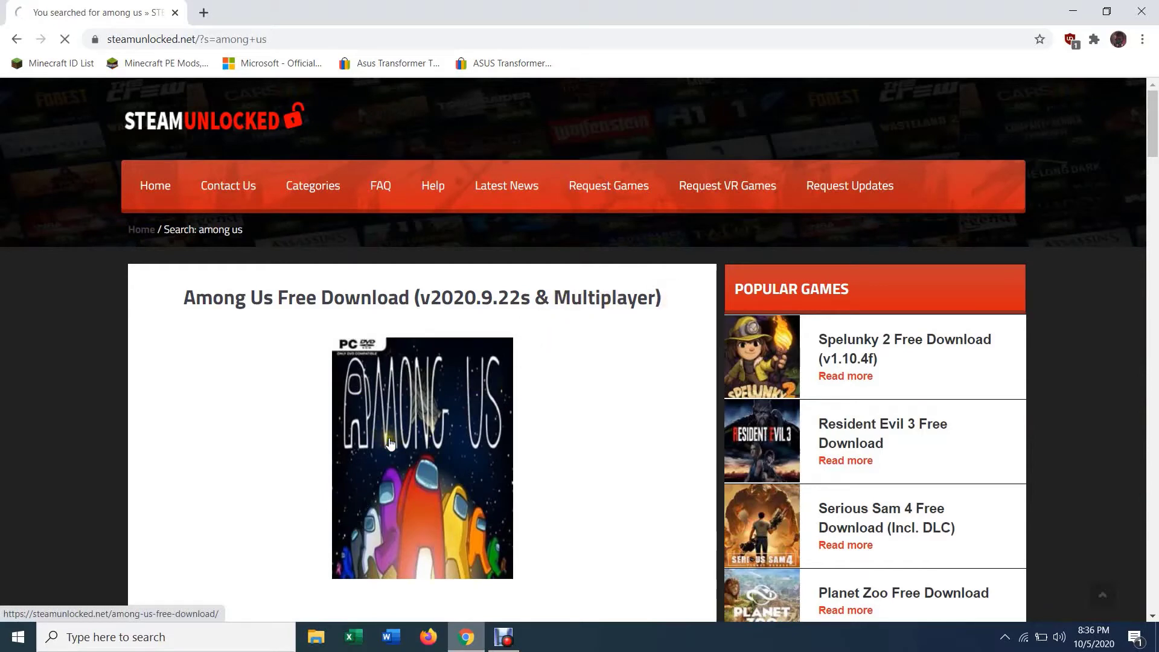
{"action": "scroll", "coordinate": [410, 388], "scroll_direction": "down", "scroll_amount": 6}
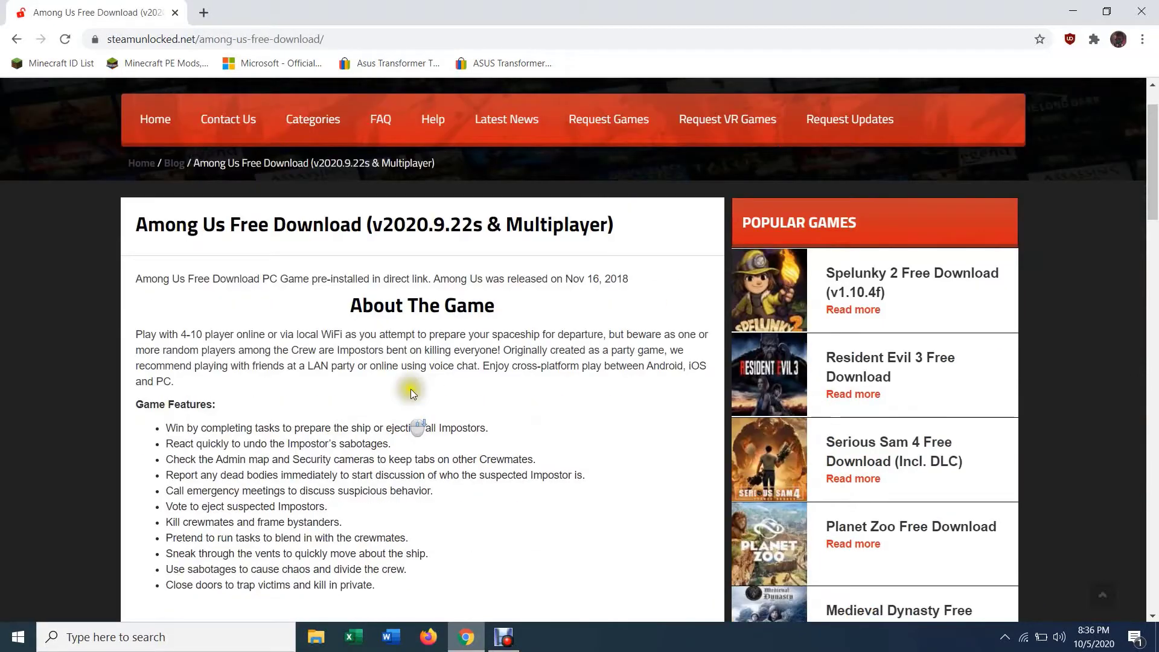
{"action": "scroll", "coordinate": [465, 260], "scroll_direction": "down", "scroll_amount": 6}
{"action": "scroll", "coordinate": [425, 303], "scroll_direction": "up", "scroll_amount": 8}
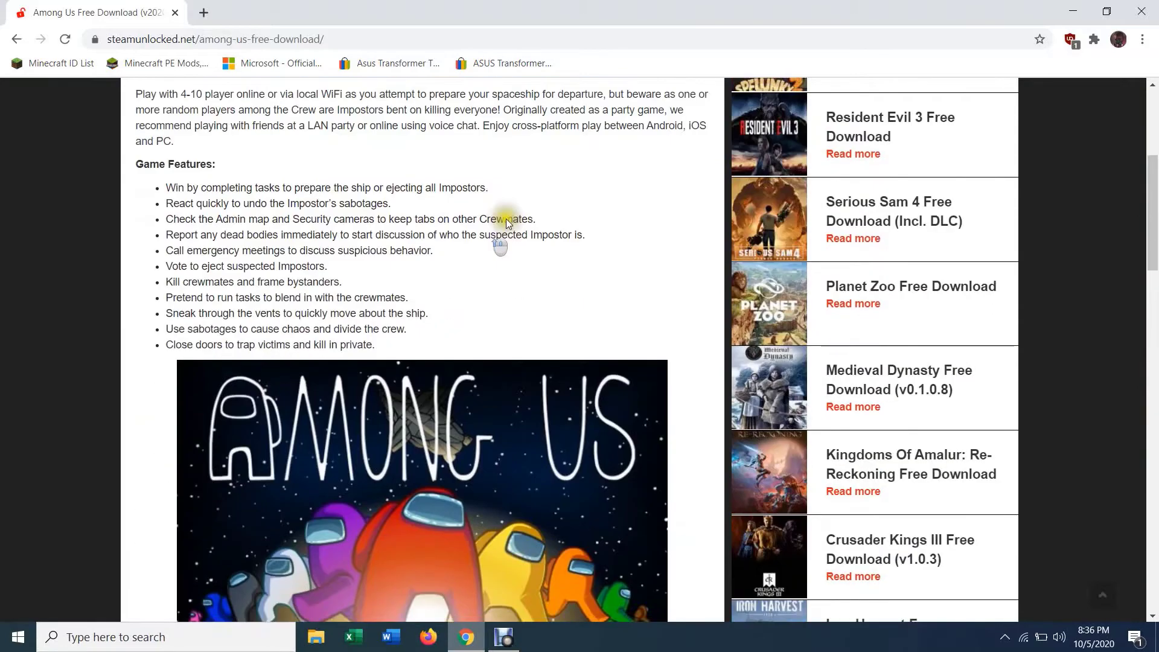
{"action": "scroll", "coordinate": [425, 302], "scroll_direction": "down", "scroll_amount": 12}
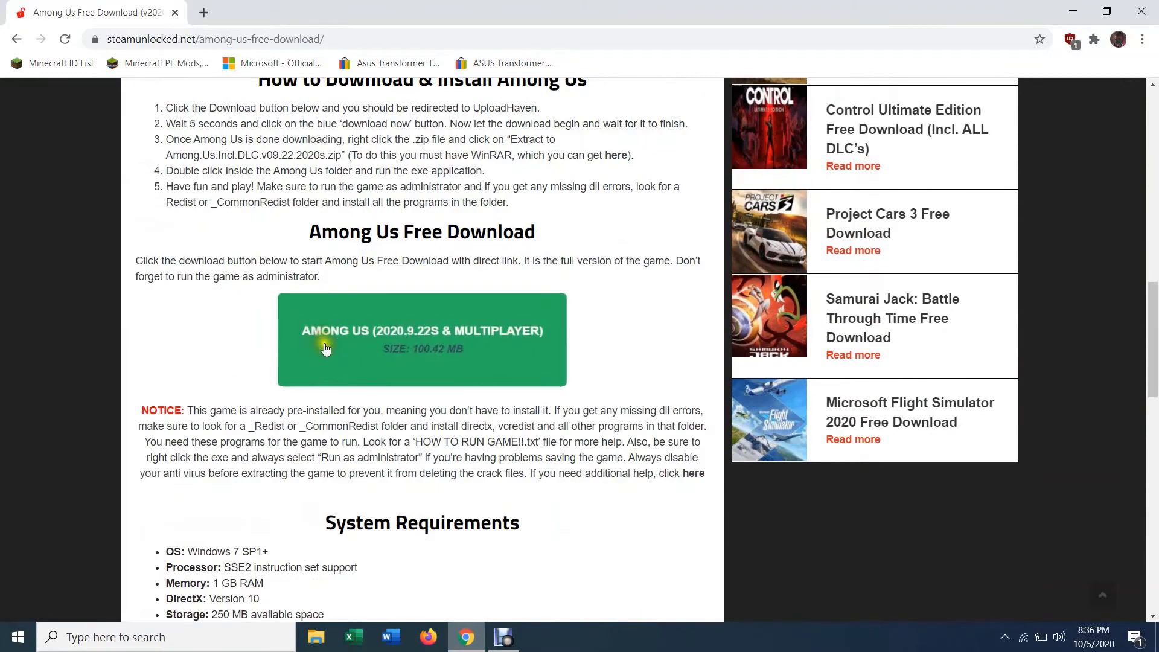
{"action": "left_click", "coordinate": [398, 341]}
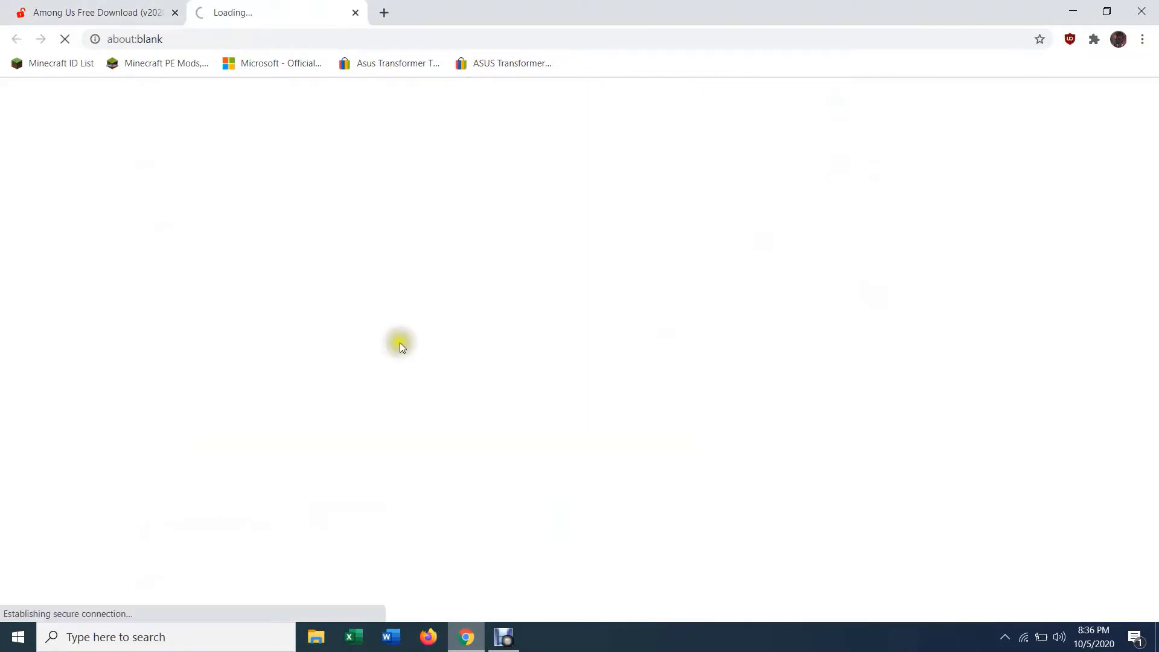
Enter '3' as the captcha answer and submit it.
{"action": "left_click", "coordinate": [543, 312]}
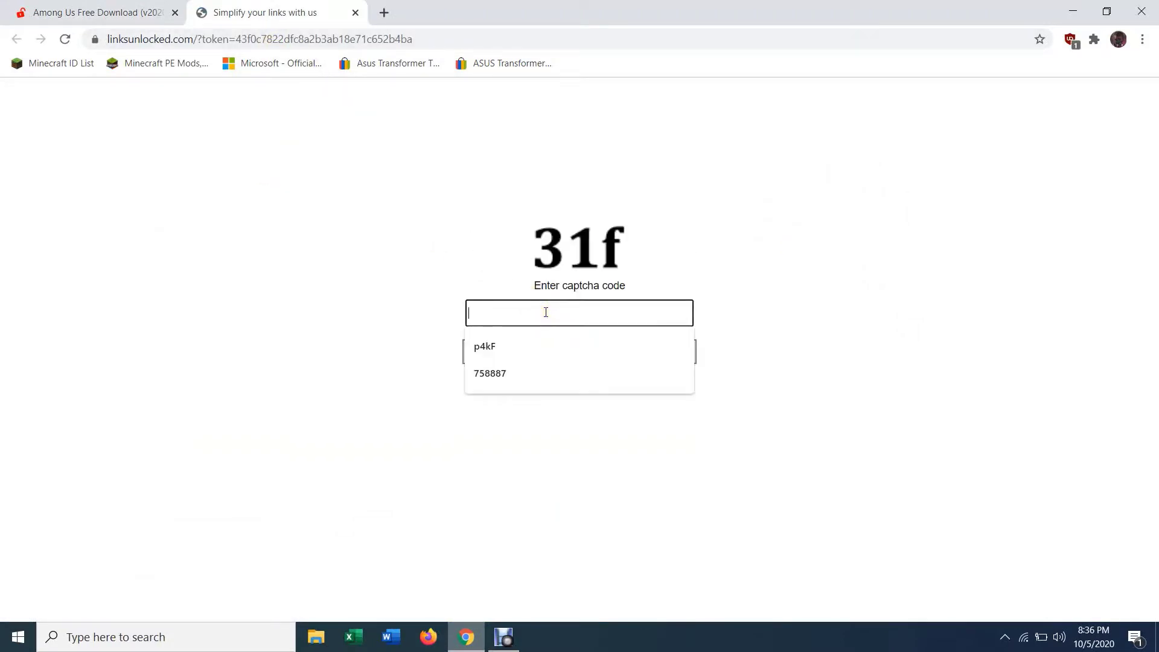
{"action": "type", "text": "31f"}
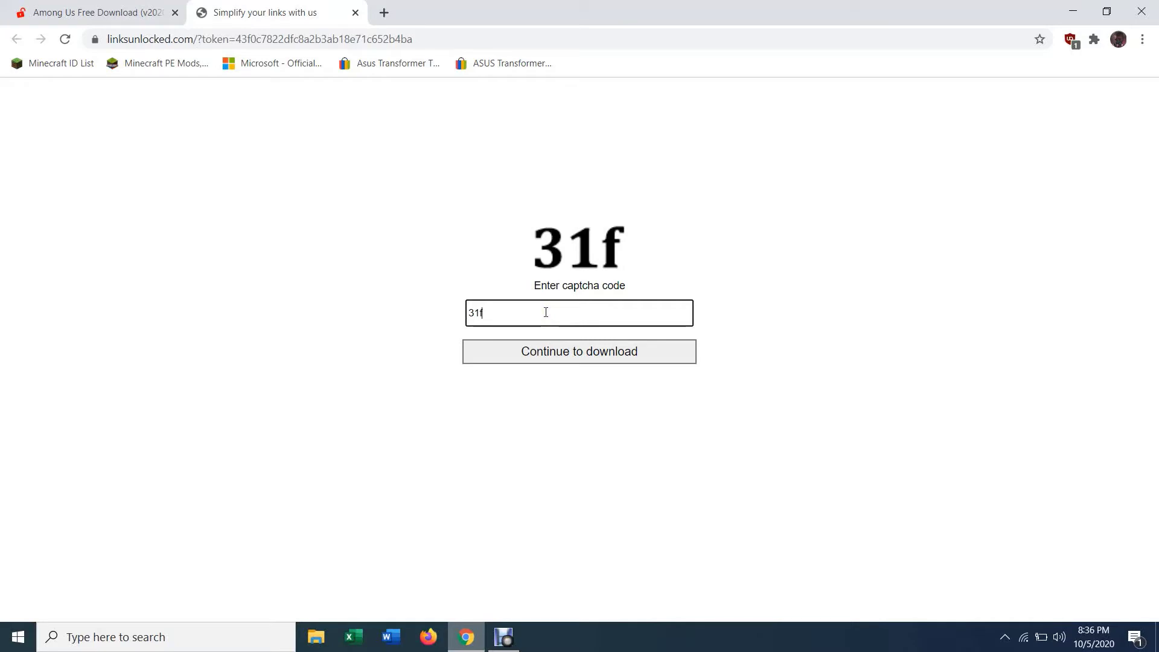
{"action": "key", "text": "Return"}
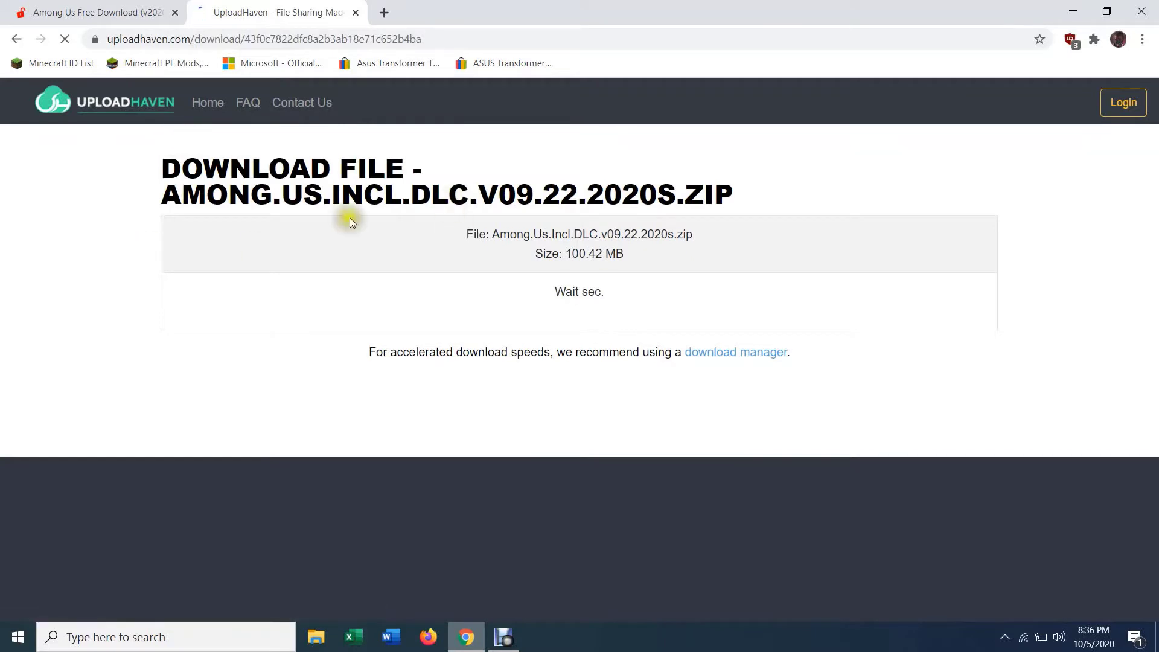
Close the Steam Unlocked Among Us tab, keeping the UploadHaven page open.
{"action": "left_click", "coordinate": [121, 4]}
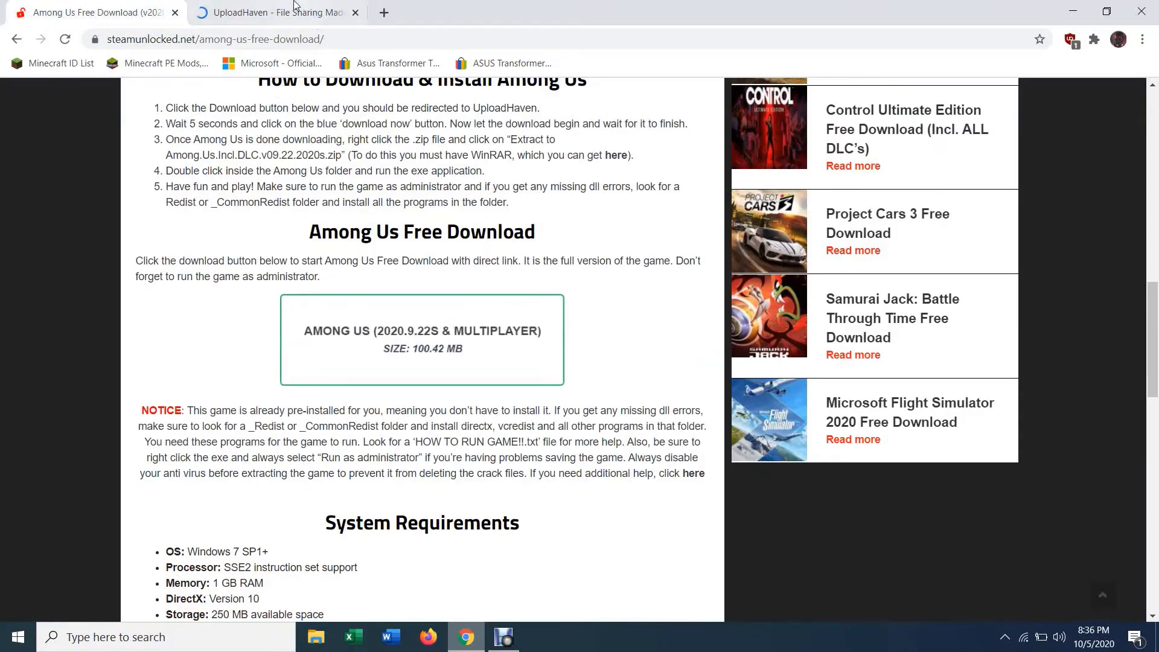
{"action": "left_click", "coordinate": [414, 346]}
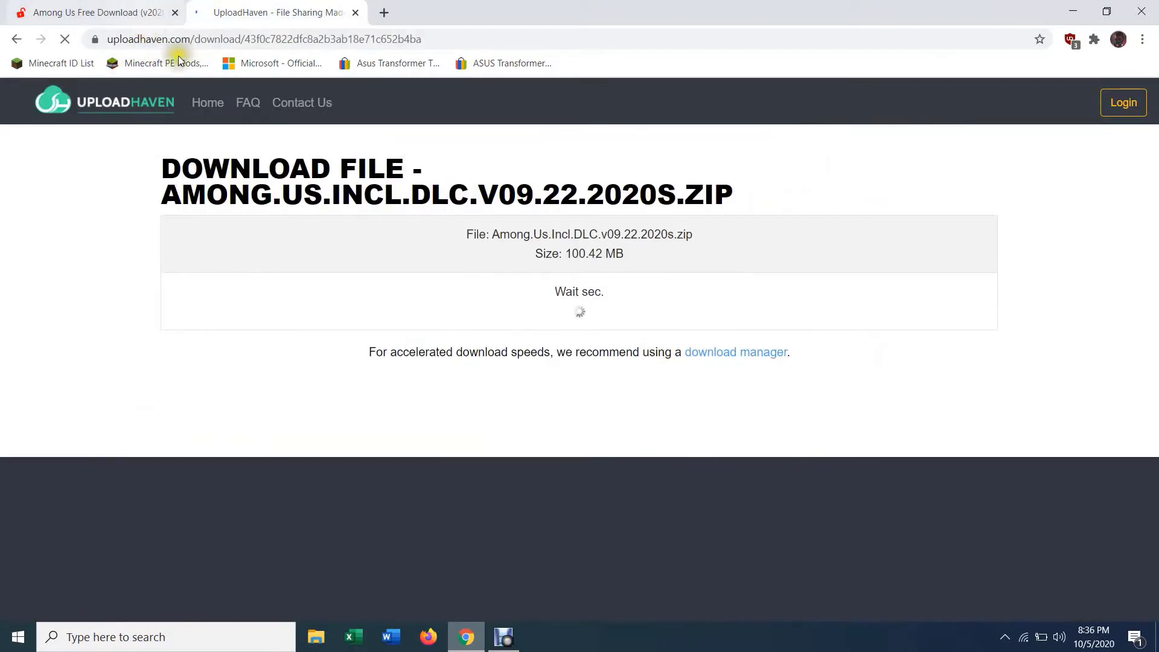
{"action": "left_click", "coordinate": [149, 13]}
{"action": "left_click", "coordinate": [175, 12]}
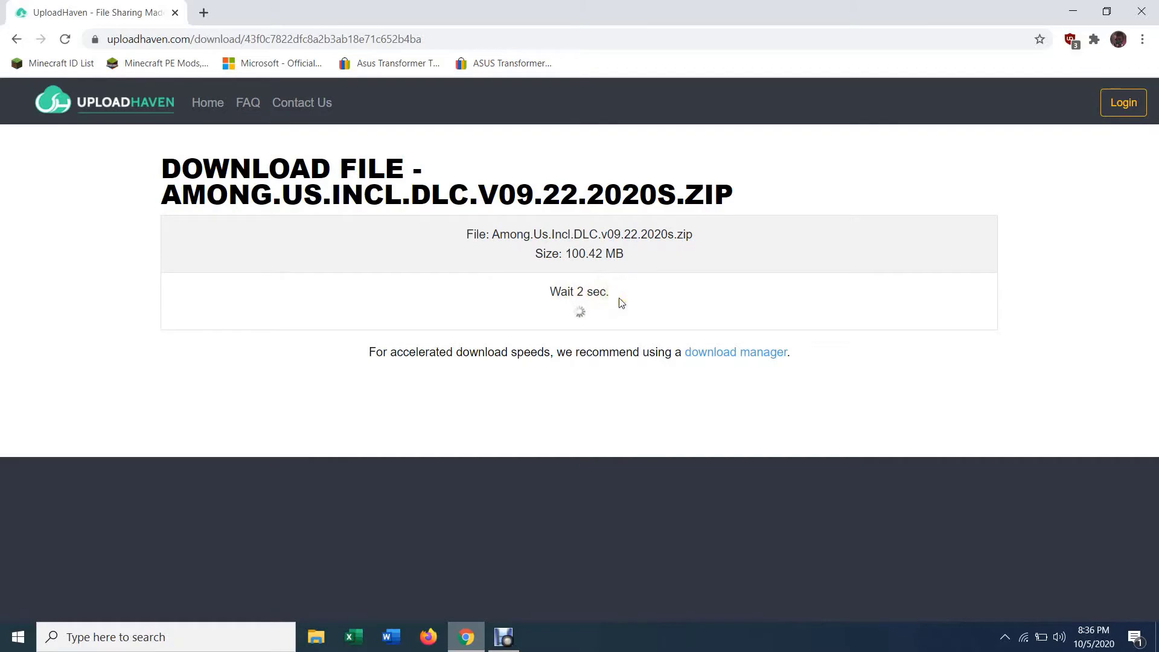
Download Among.Us.Incl.DLC.v09.22.2020s.zip and view it in Chrome's Downloads page.
{"action": "left_click", "coordinate": [564, 298]}
{"action": "left_click", "coordinate": [574, 304]}
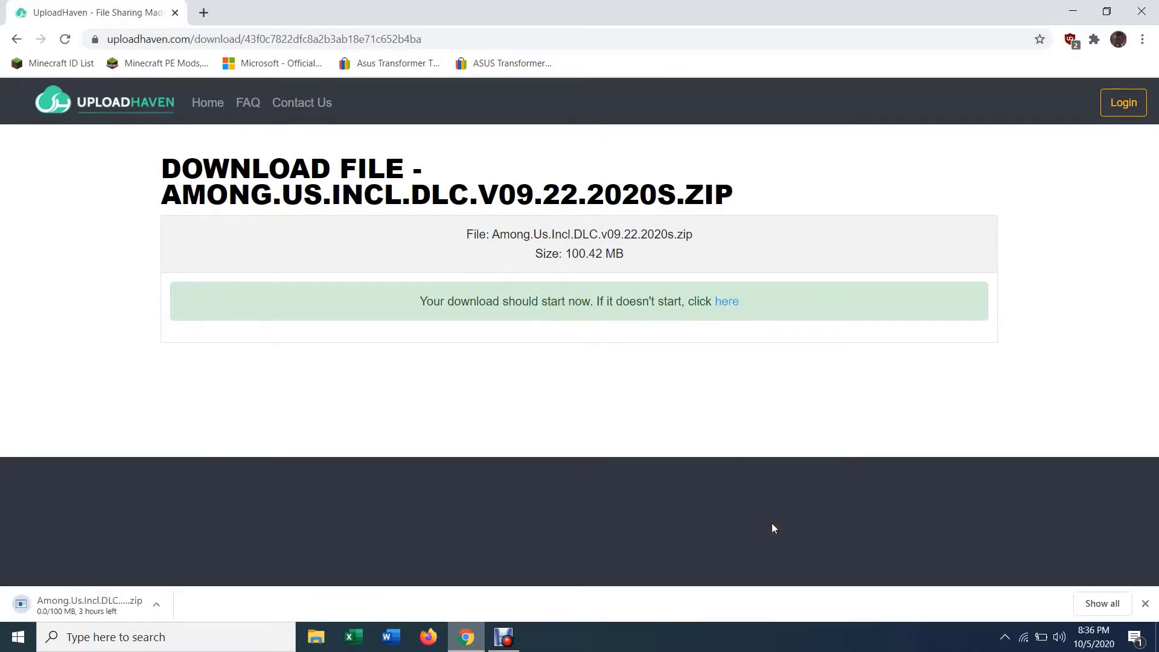
{"action": "key", "text": "ctrl+j"}
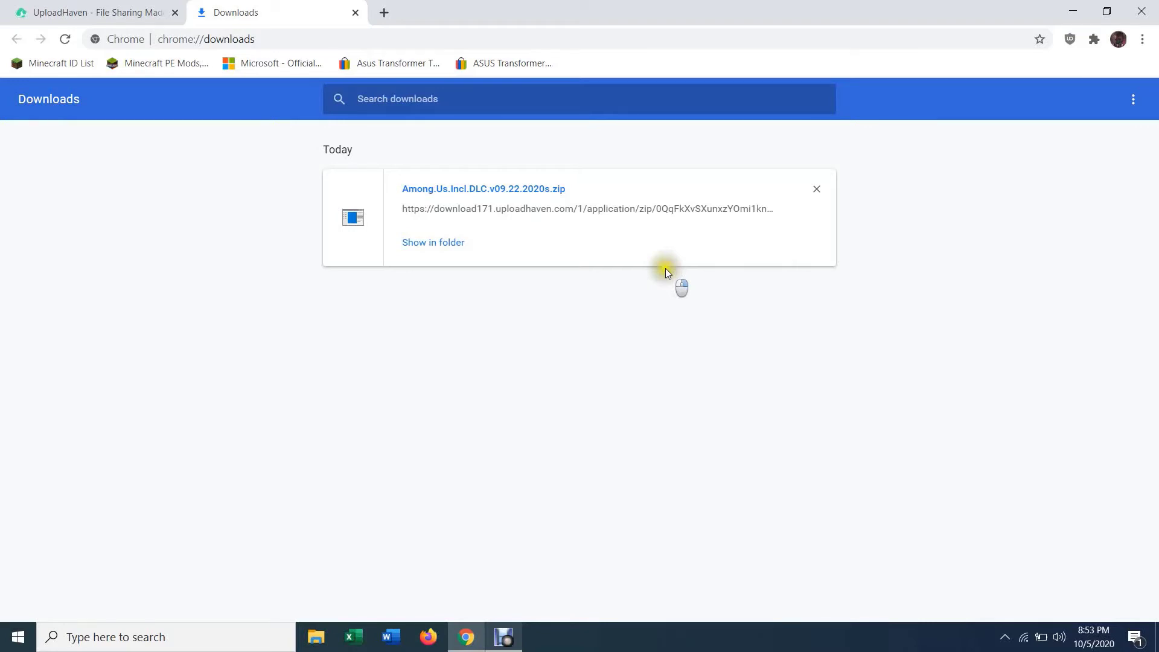
Go to winrar.com in a new browser tab.
{"action": "left_click", "coordinate": [387, 12]}
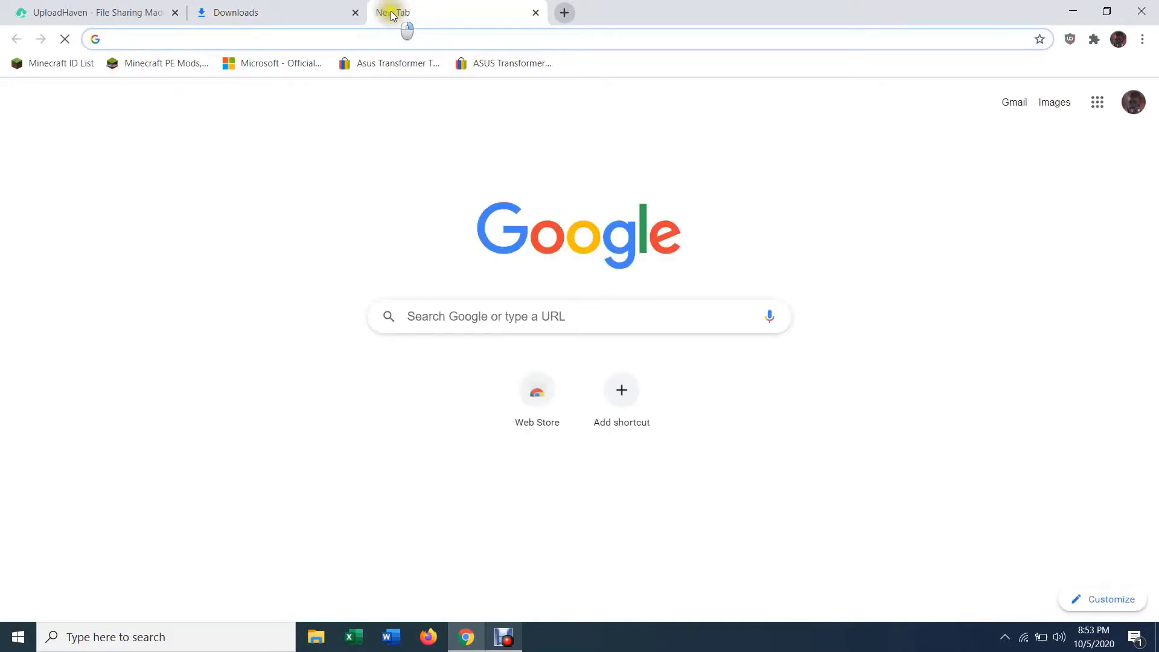
{"action": "type", "text": "winrar"}
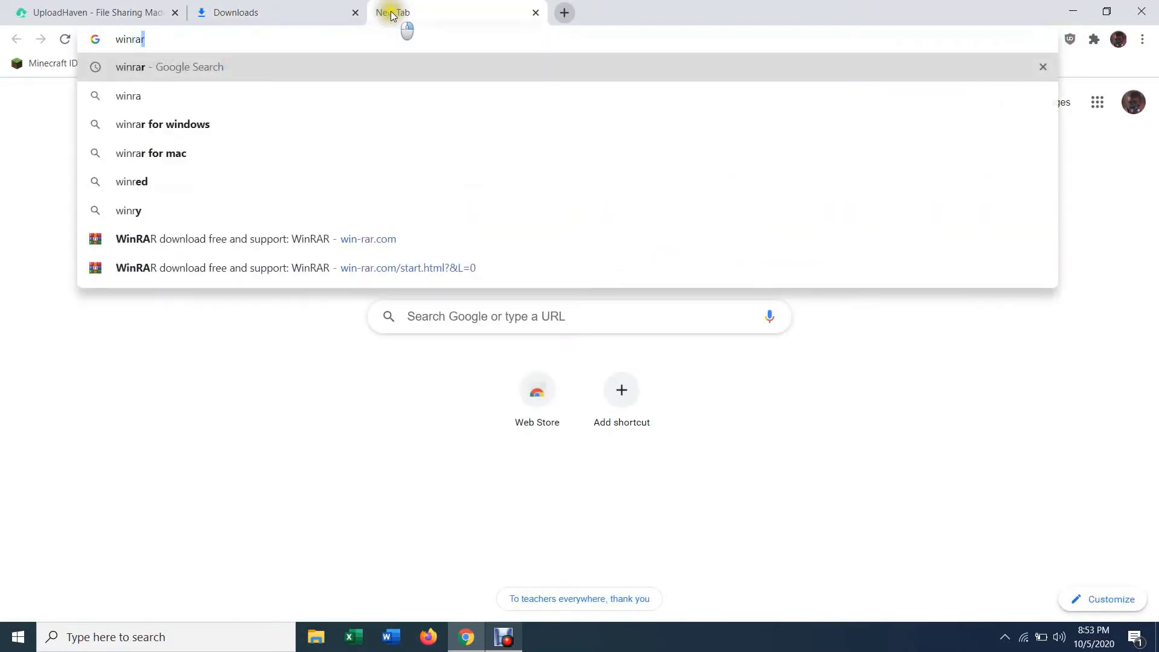
{"action": "type", "text": ".com"}
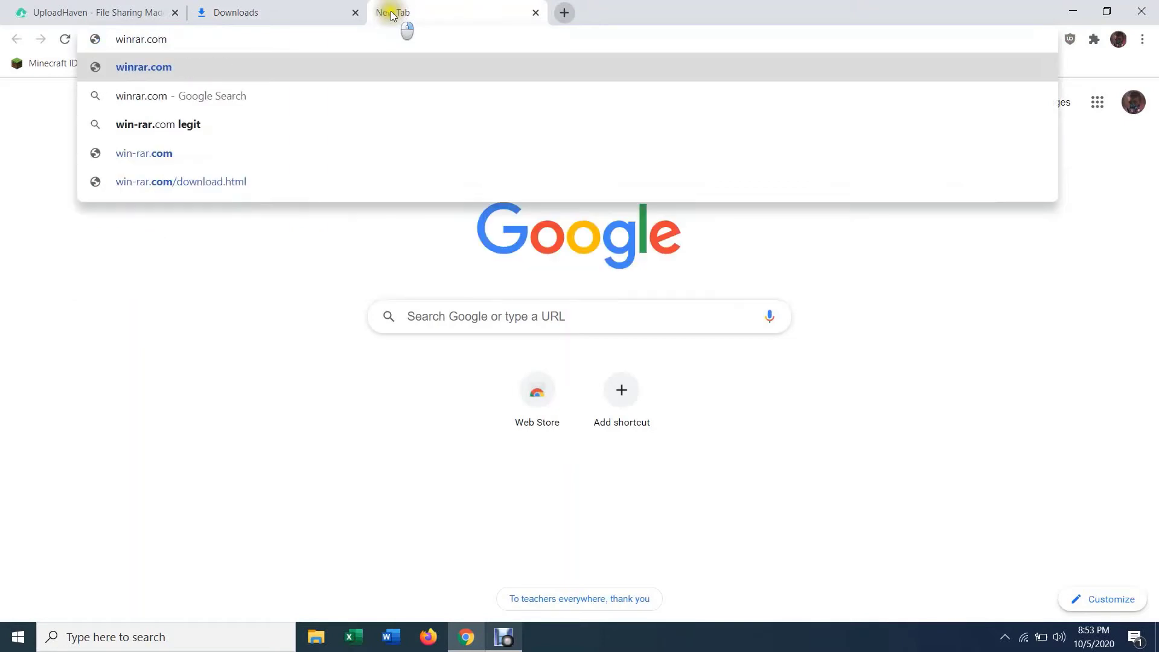
{"action": "key", "text": "Return"}
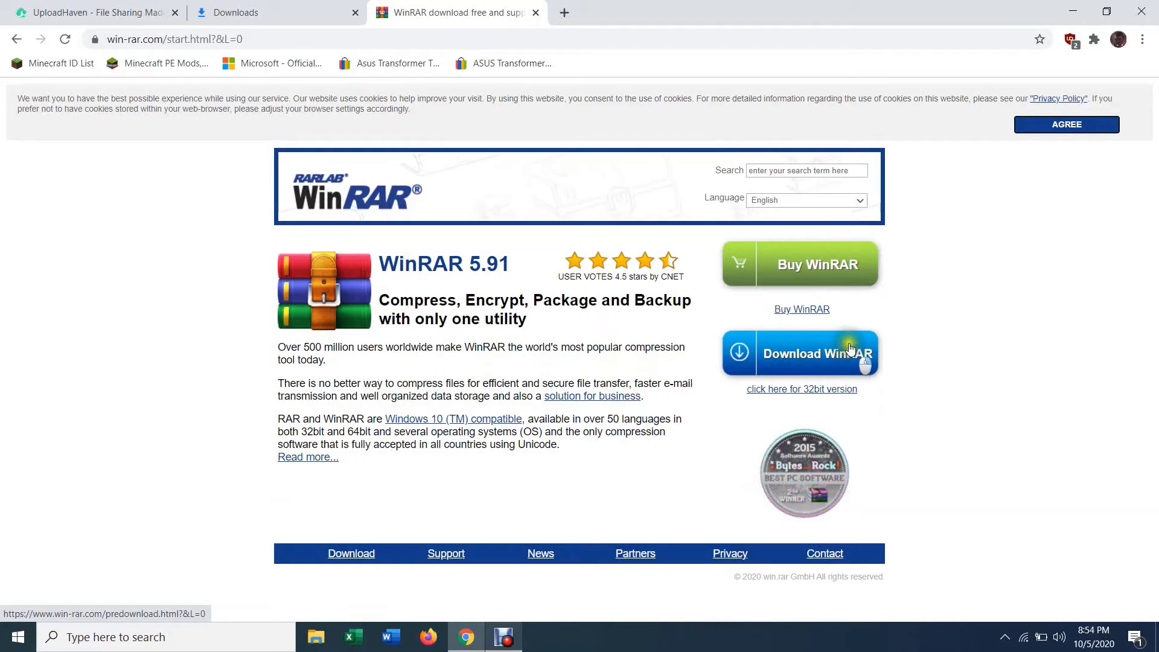
Close the WinRAR tab, show the Among Us zip in its folder, and move it to Documents.
{"action": "left_click", "coordinate": [537, 13]}
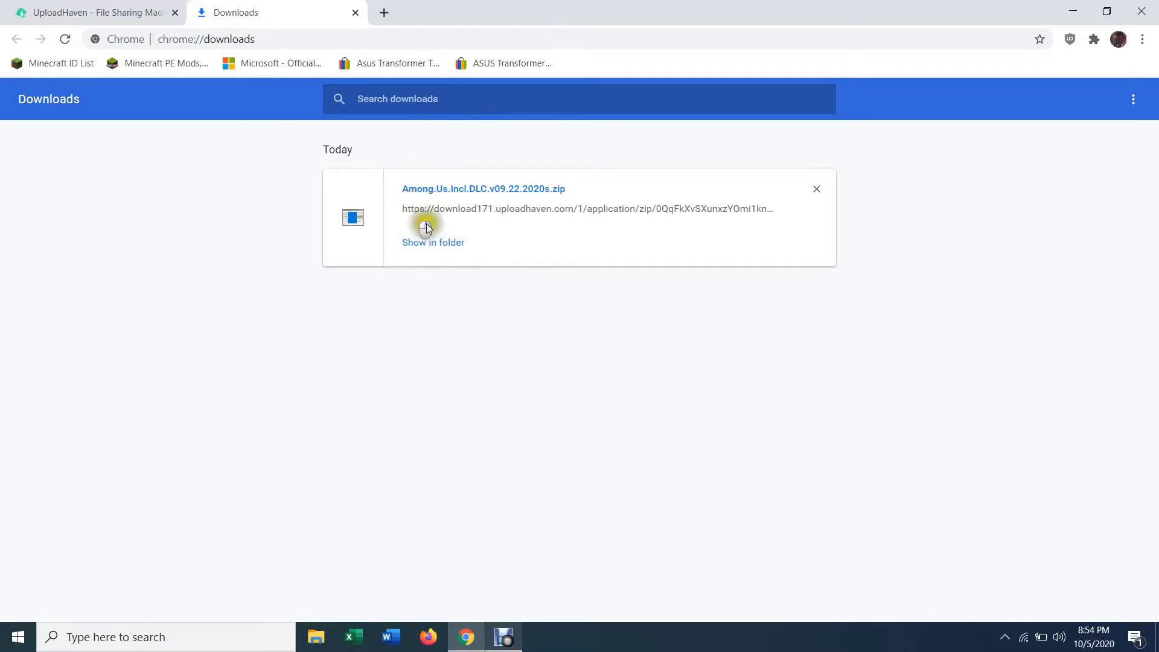
{"action": "left_click", "coordinate": [425, 242]}
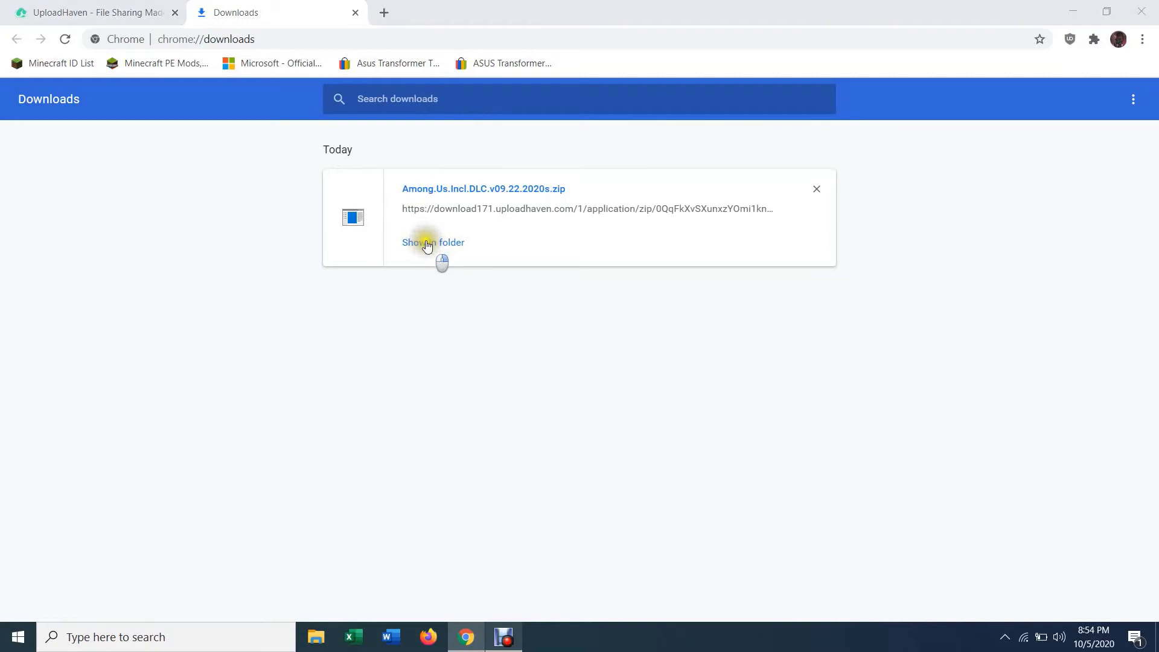
{"action": "left_click_drag", "start_coordinate": [742, 252], "coordinate": [512, 362]}
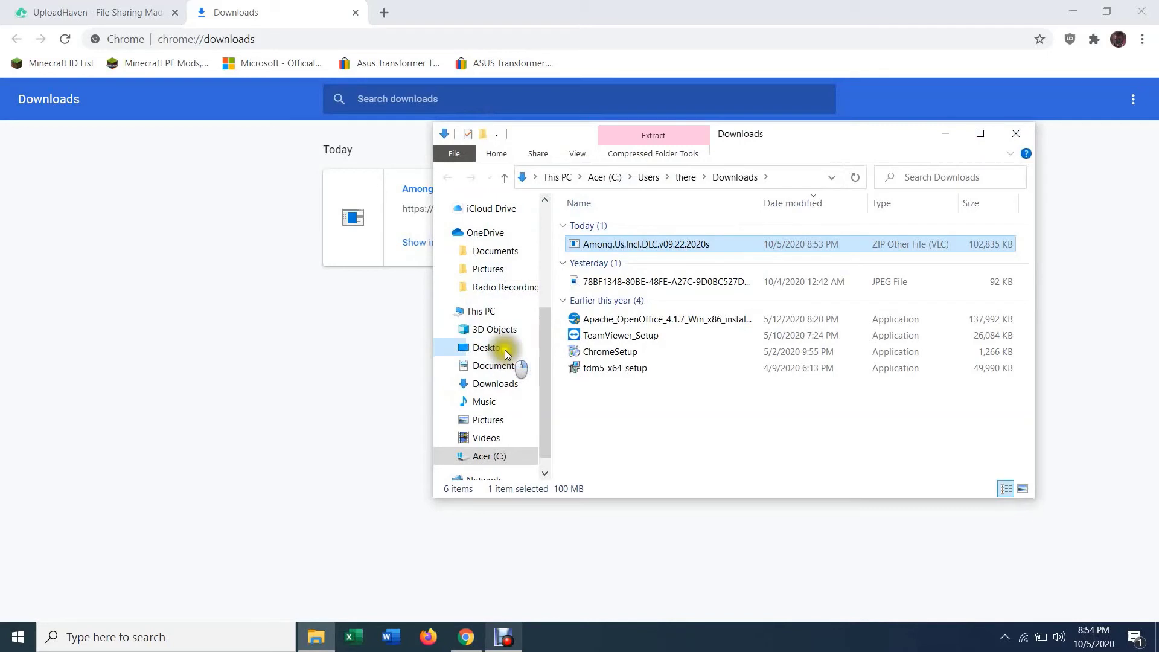
Close Explorer and Chrome, then extract the zip into a new 'Among Us' desktop folder.
{"action": "left_click", "coordinate": [1024, 139]}
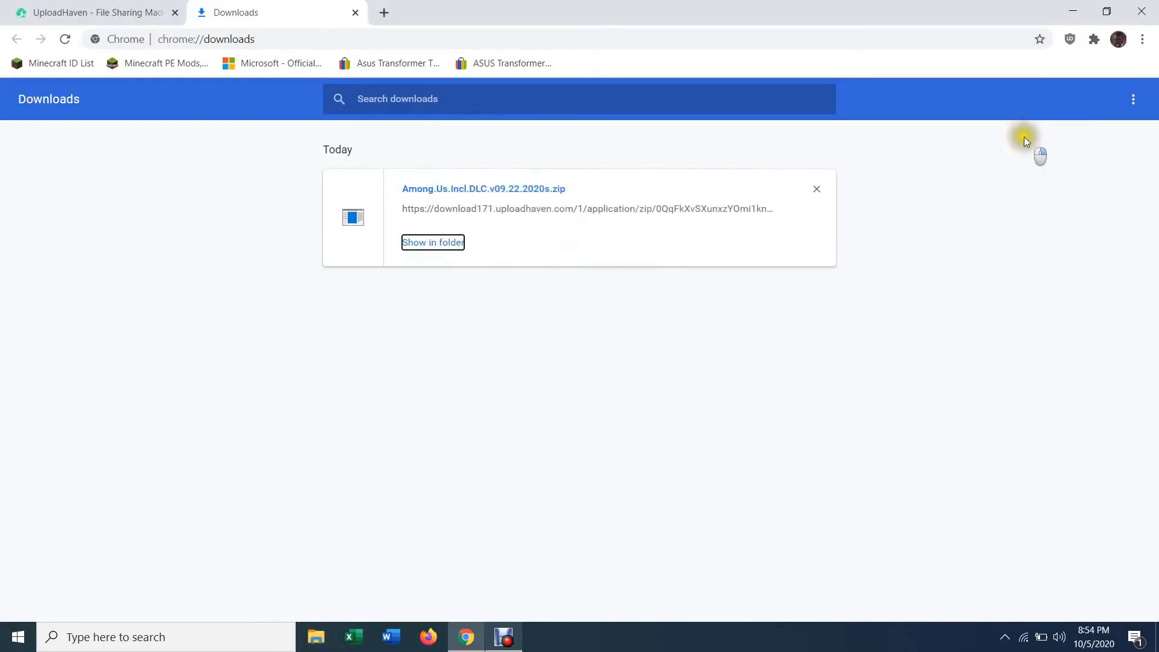
{"action": "left_click", "coordinate": [1150, 5]}
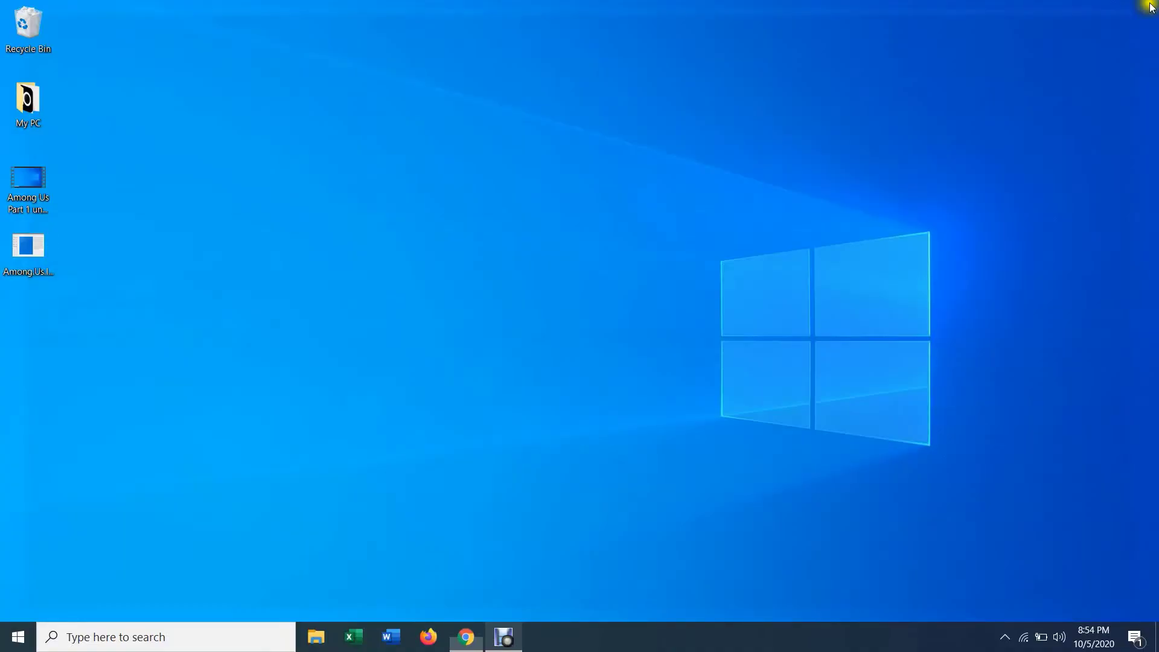
{"action": "right_click", "coordinate": [31, 235]}
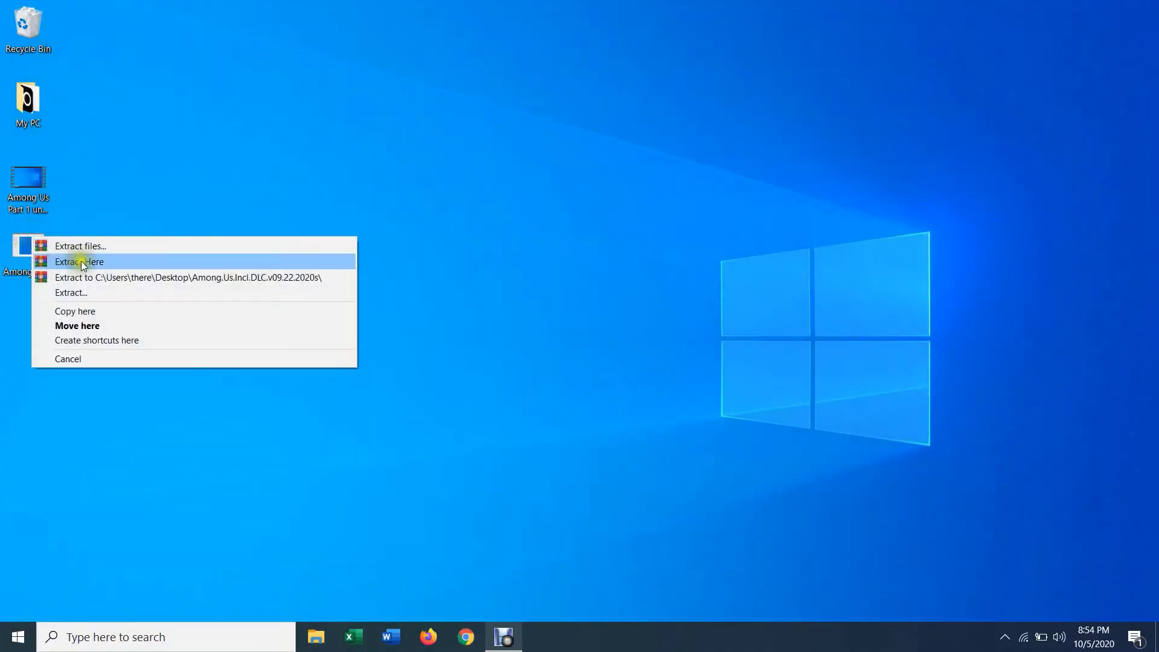
{"action": "left_click", "coordinate": [105, 248]}
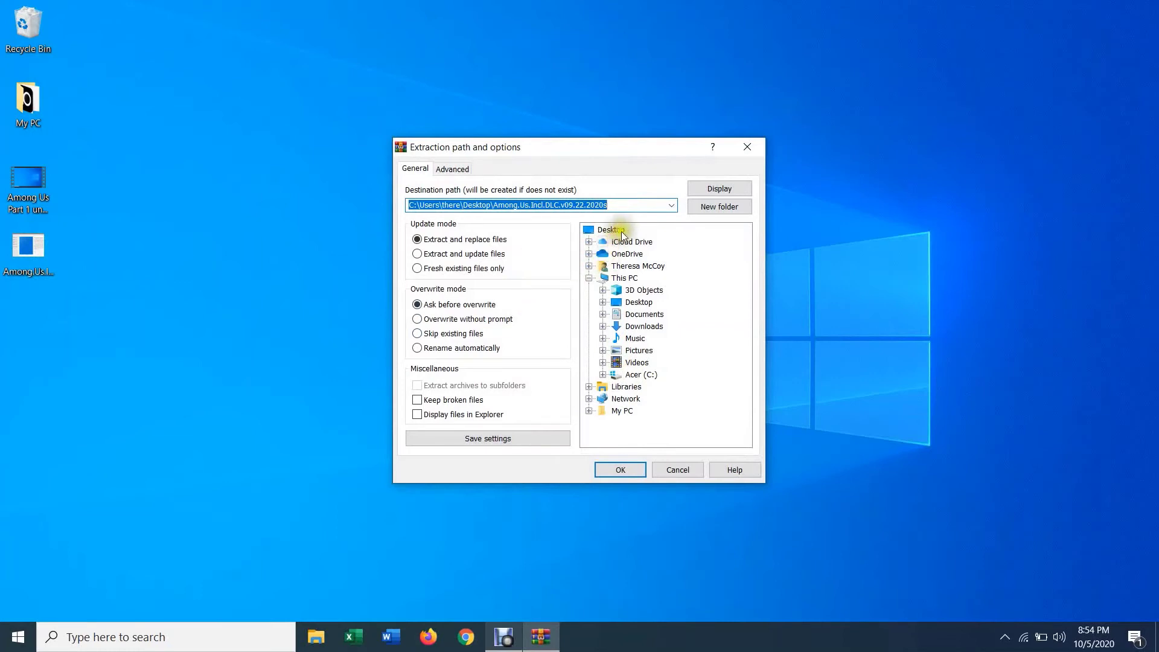
{"action": "left_click", "coordinate": [734, 209]}
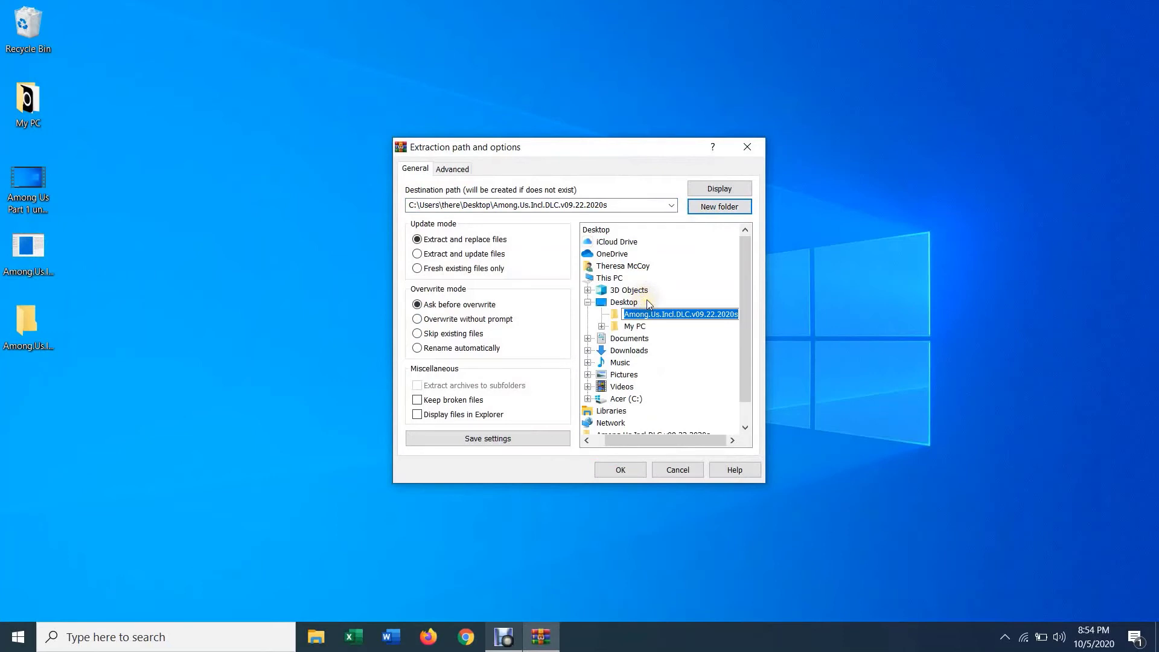
{"action": "type", "text": "Among Us"}
{"action": "left_click", "coordinate": [644, 469]}
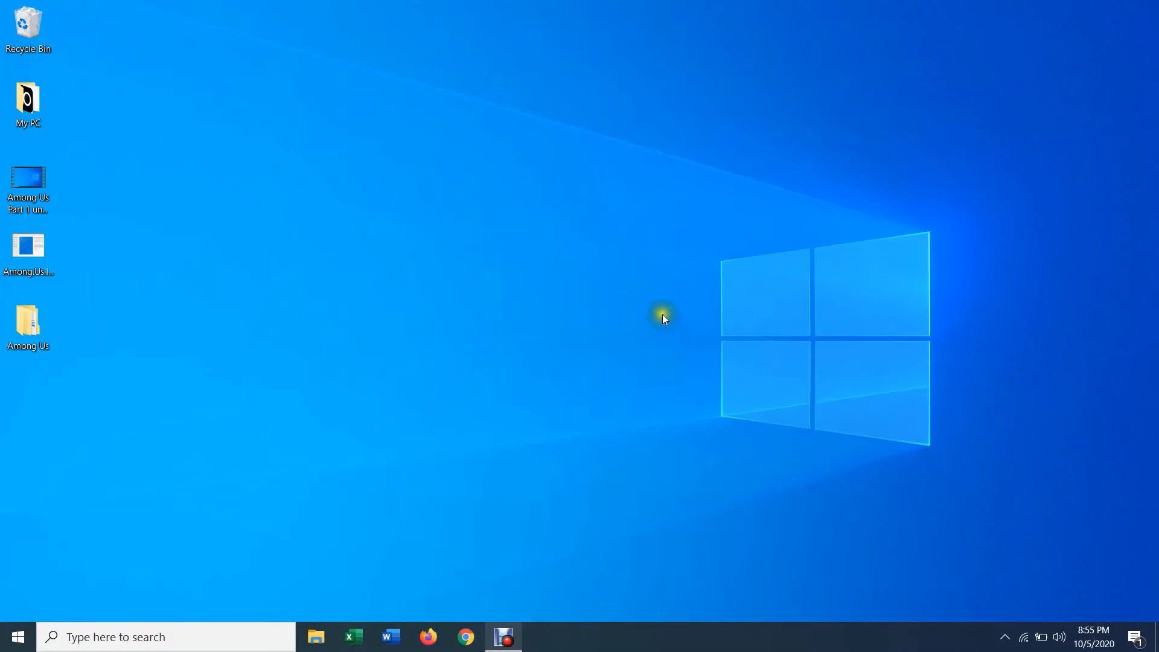
Browse Among Us > Among.Us.Incl.DLC.v09.22.2020s > Among Us and select the game application.
{"action": "double_click", "coordinate": [29, 329]}
{"action": "left_click", "coordinate": [661, 224]}
{"action": "double_click", "coordinate": [661, 224]}
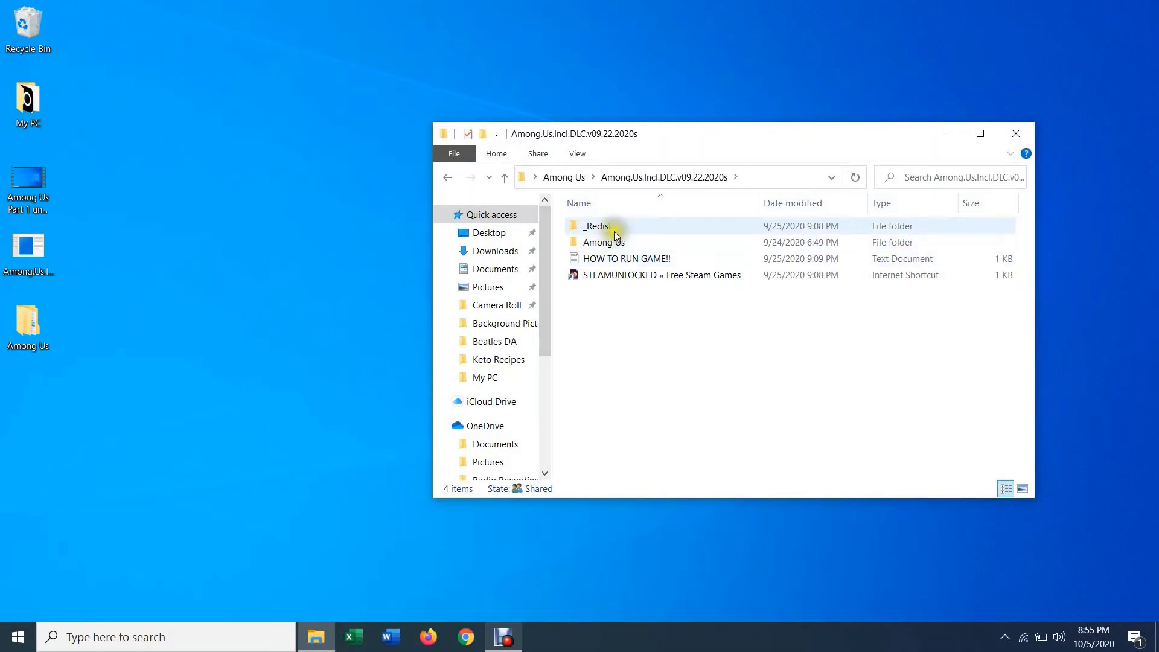
{"action": "left_click", "coordinate": [616, 242]}
{"action": "double_click", "coordinate": [616, 243]}
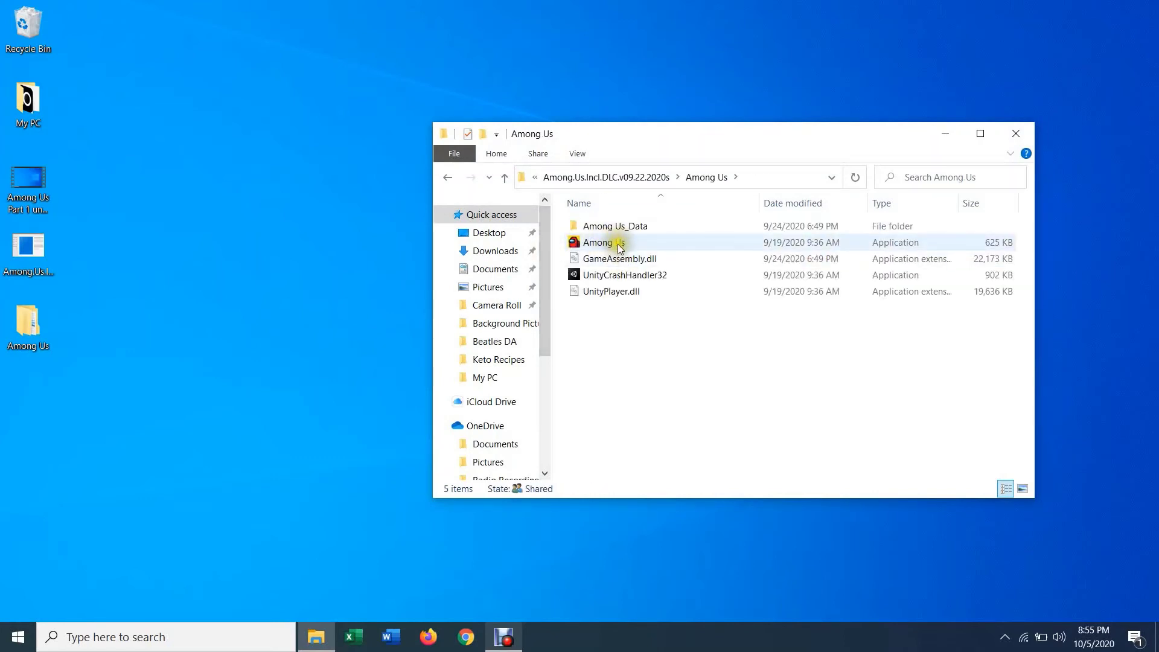
{"action": "left_click", "coordinate": [621, 242]}
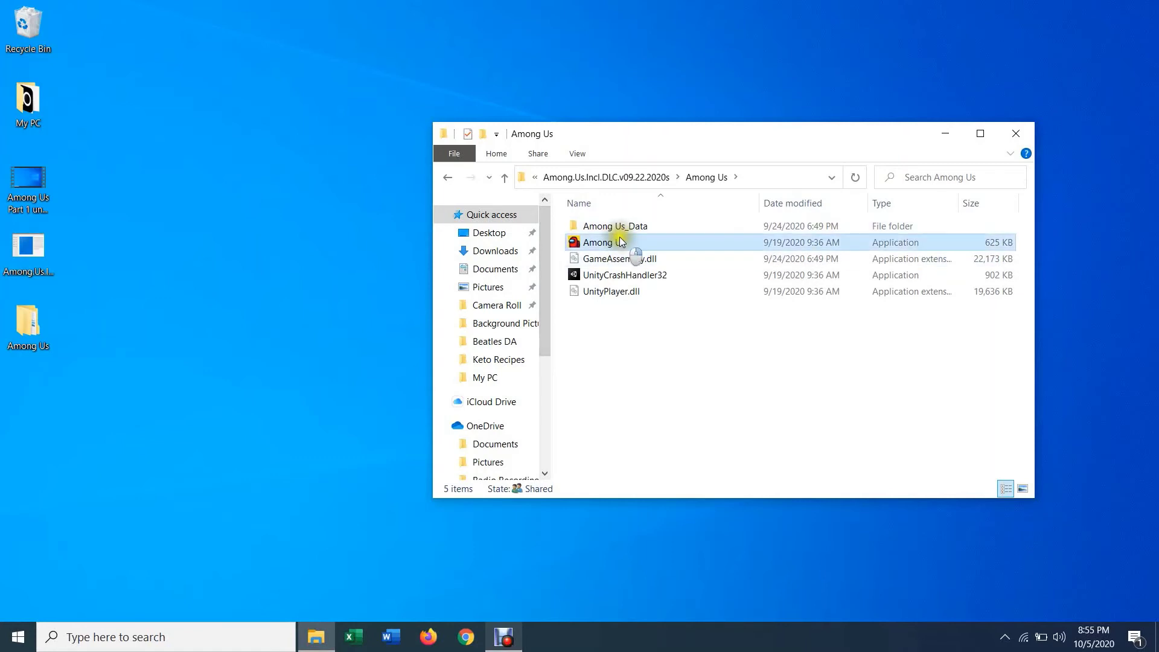
Copy Among Us.exe onto the desktop and place it below the Among Us folder.
{"action": "right_click", "coordinate": [620, 244]}
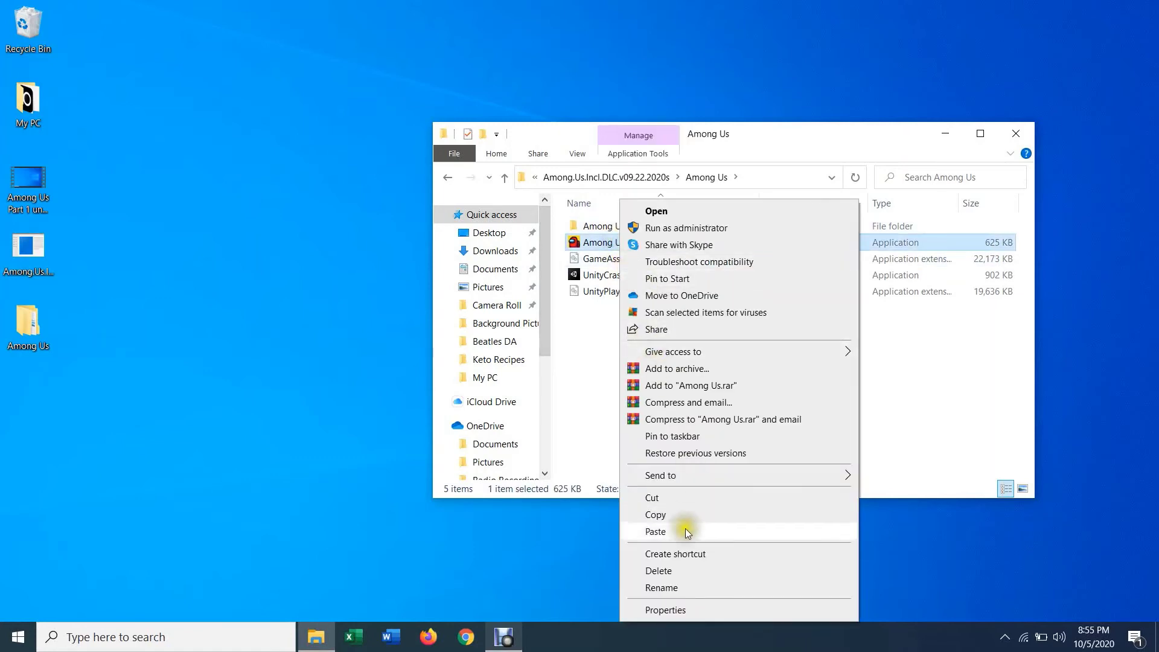
{"action": "left_click", "coordinate": [674, 513]}
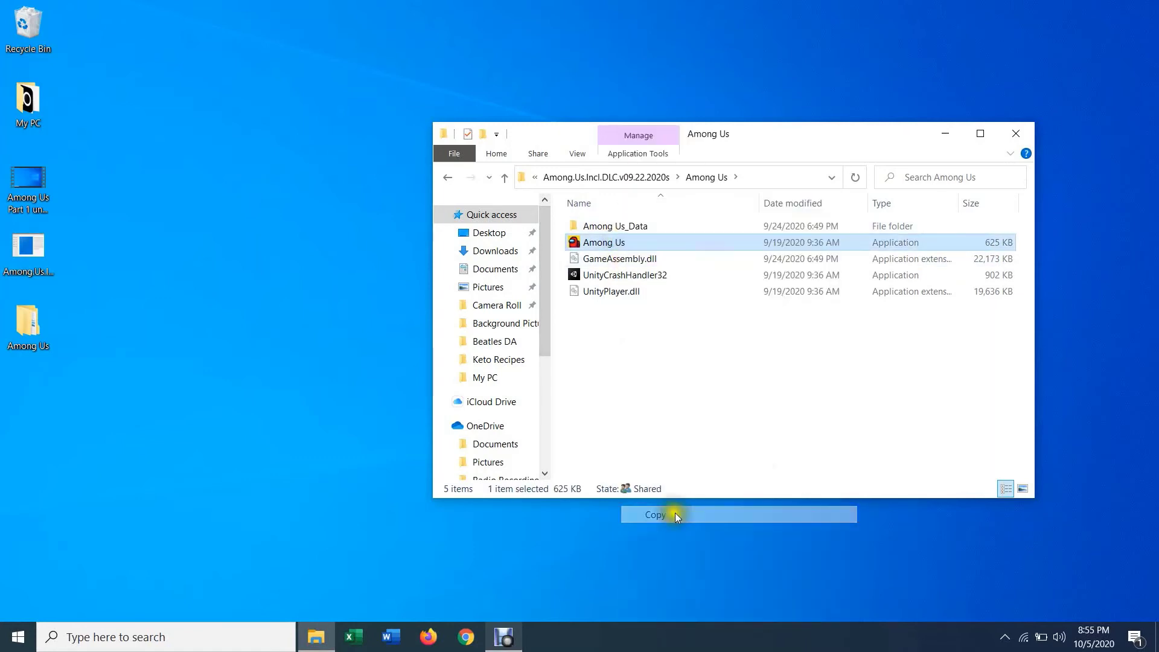
{"action": "right_click", "coordinate": [60, 379]}
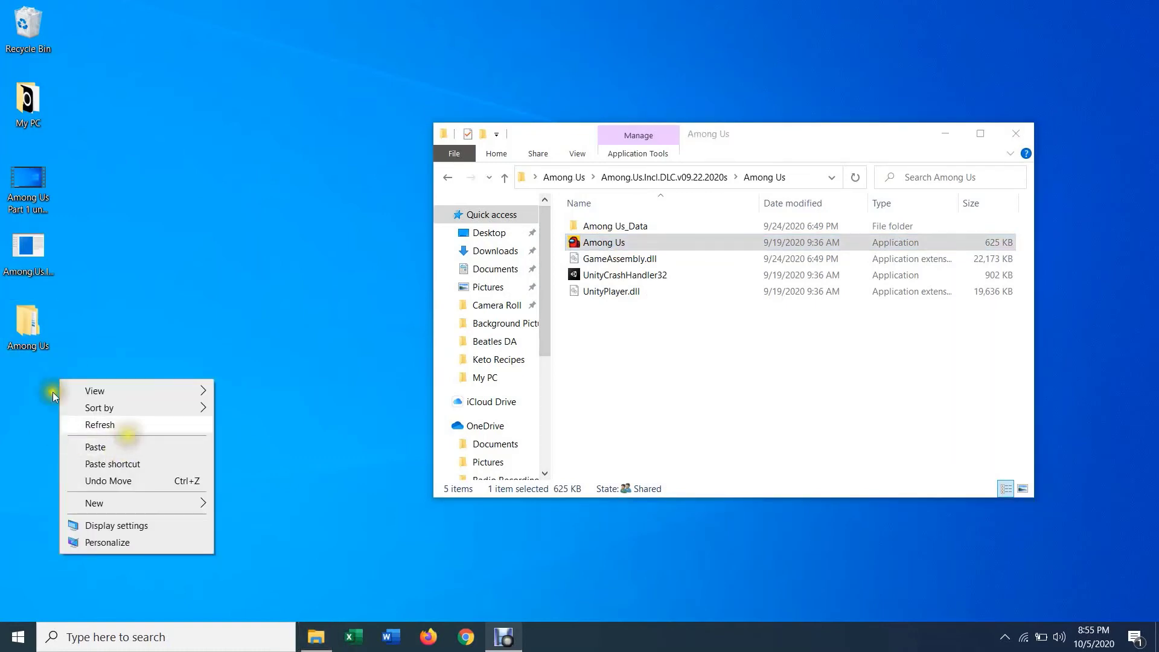
{"action": "left_click", "coordinate": [113, 447]}
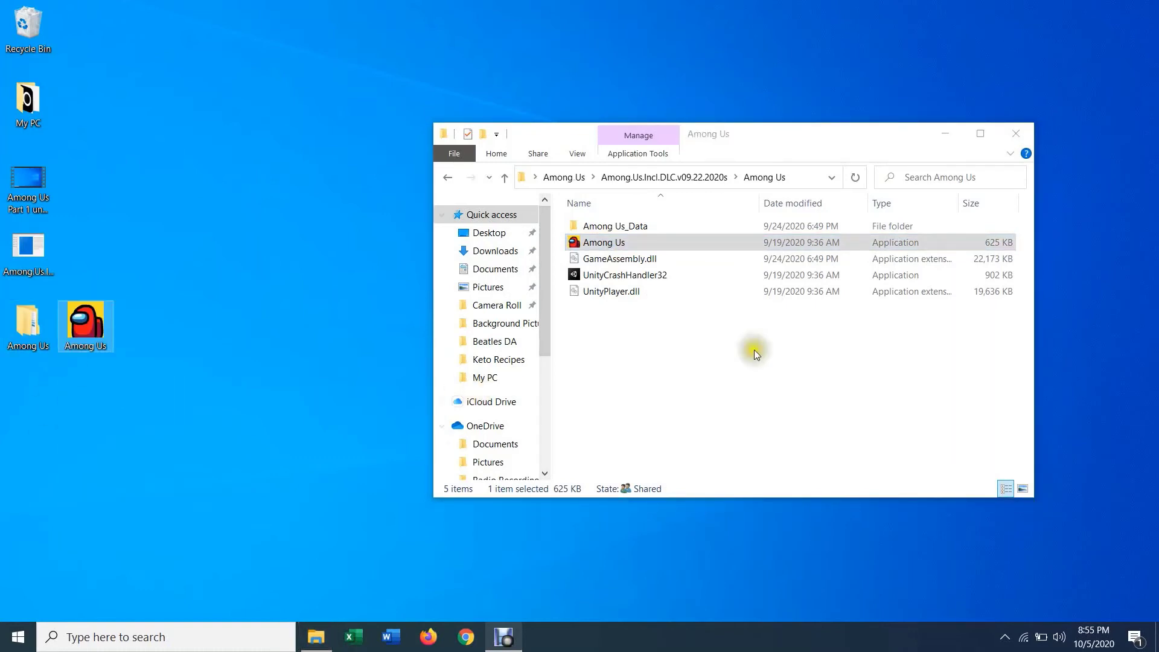
{"action": "left_click_drag", "start_coordinate": [82, 335], "coordinate": [45, 406]}
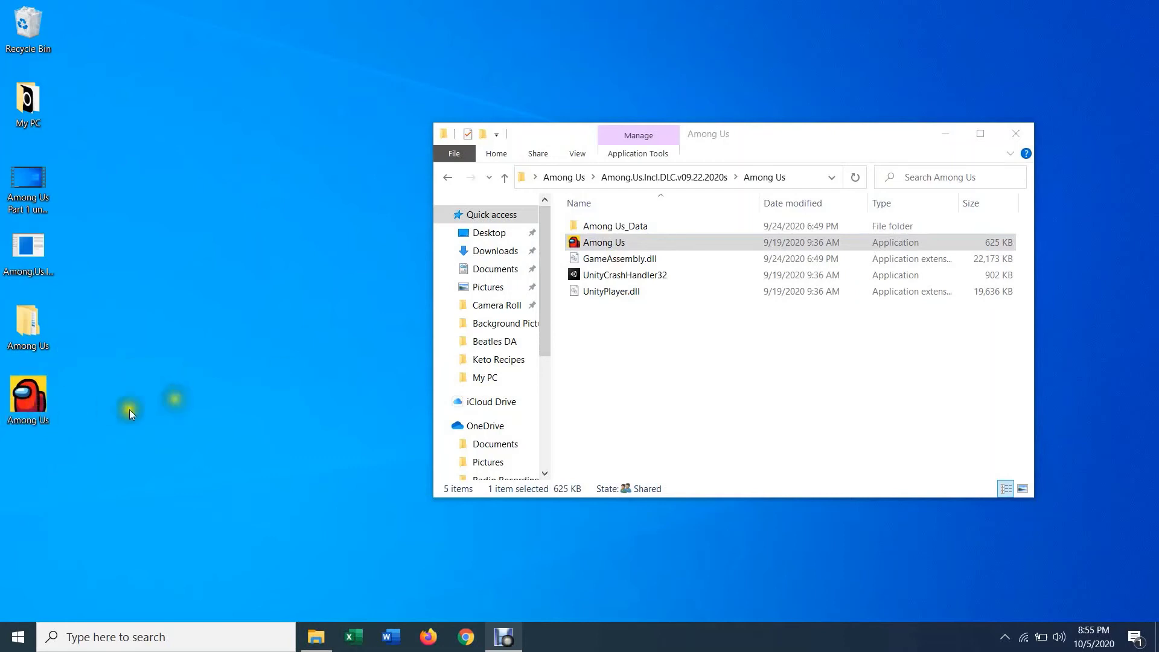
Launch Among Us, raise the volume, and go from Local back to the main menu.
{"action": "left_click", "coordinate": [620, 247]}
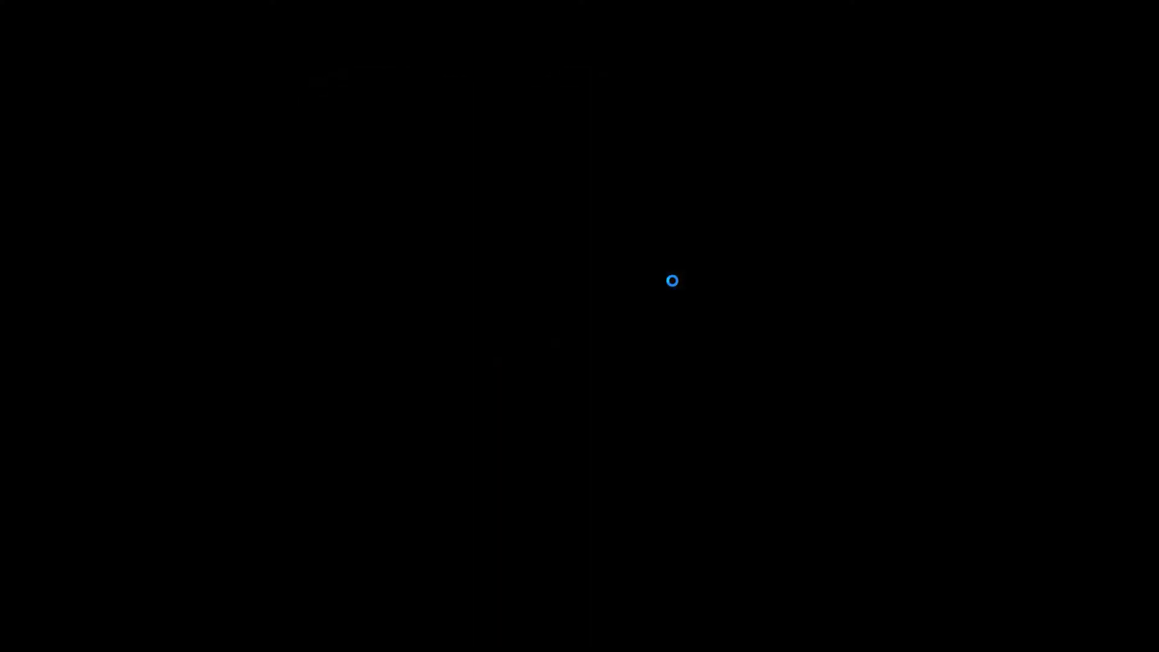
{"action": "key", "text": "XF86AudioRaiseVolume"}
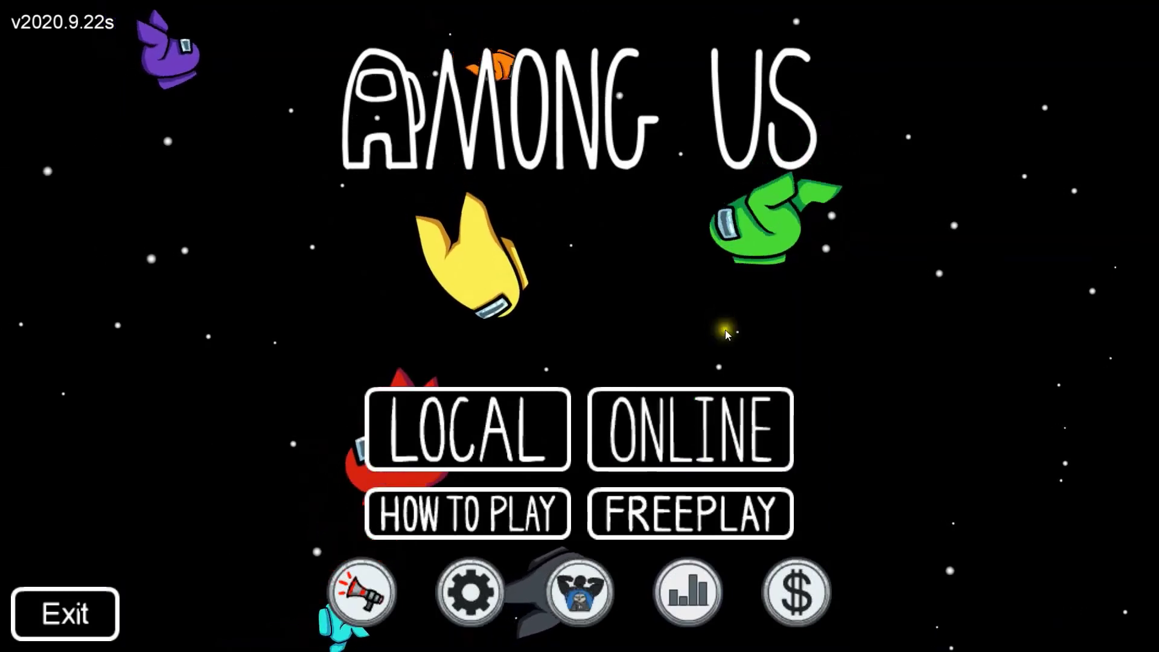
{"action": "left_click", "coordinate": [410, 438]}
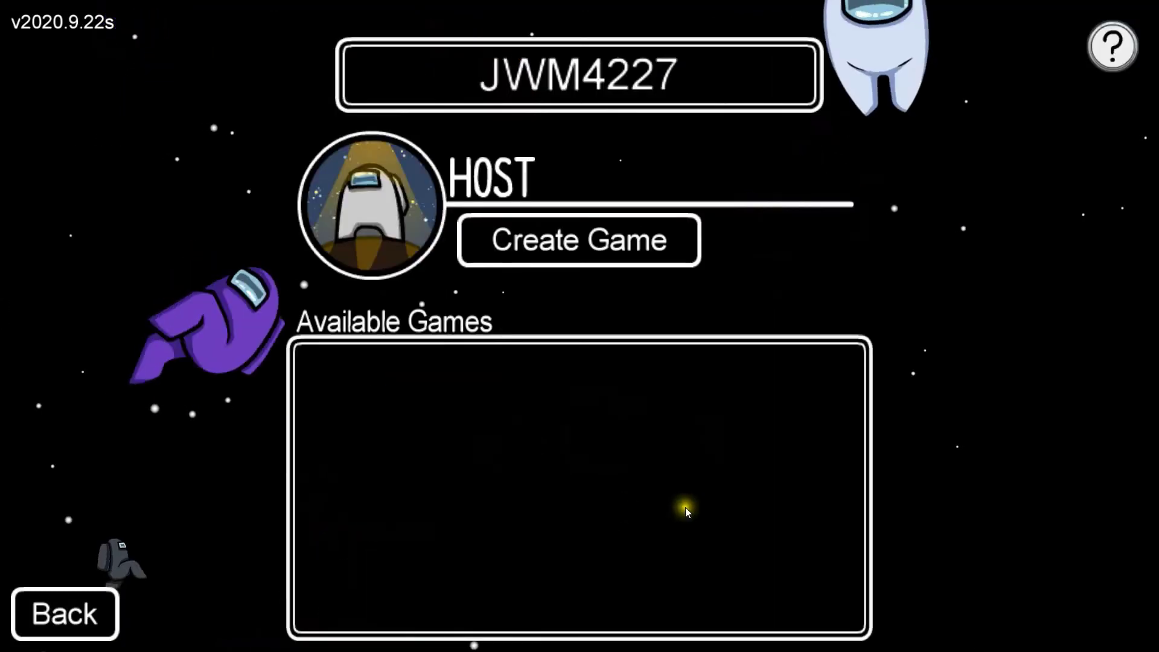
{"action": "left_click", "coordinate": [42, 602]}
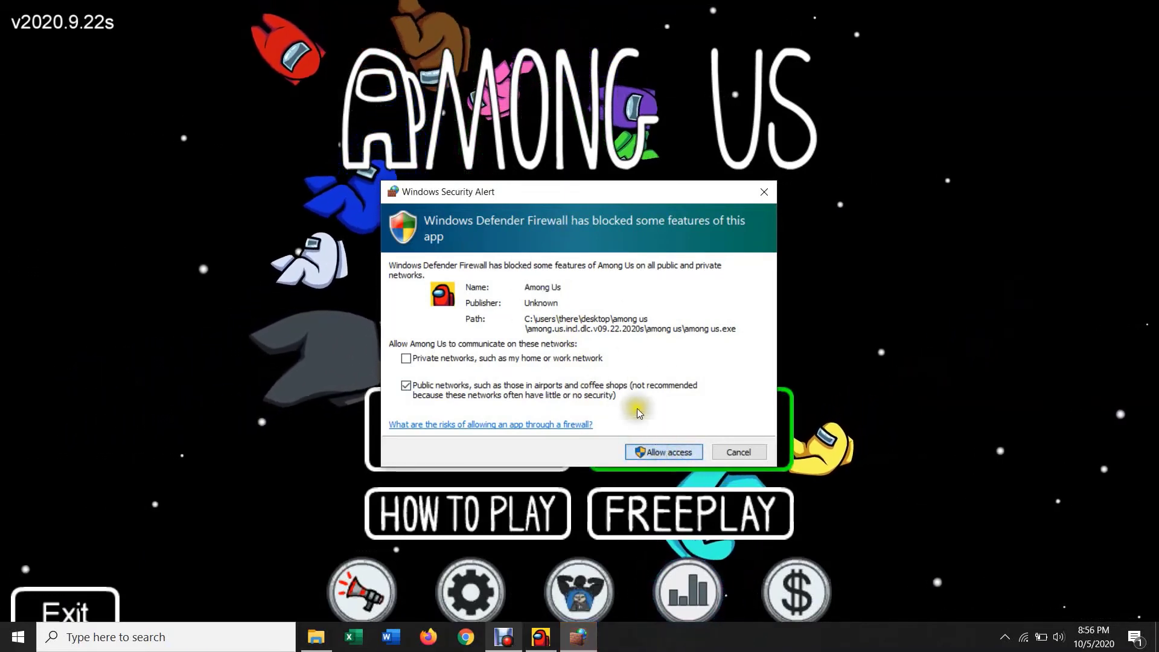
Accept the firewall alert and open Online > Find Game.
{"action": "left_click", "coordinate": [621, 365]}
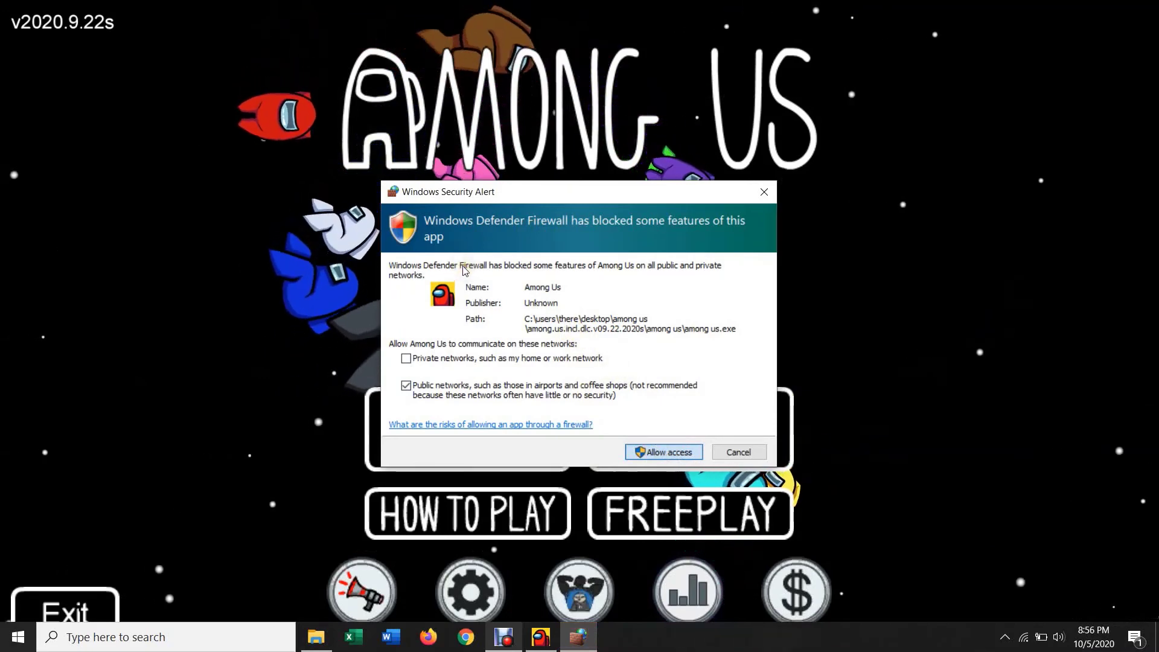
{"action": "key", "text": "Return"}
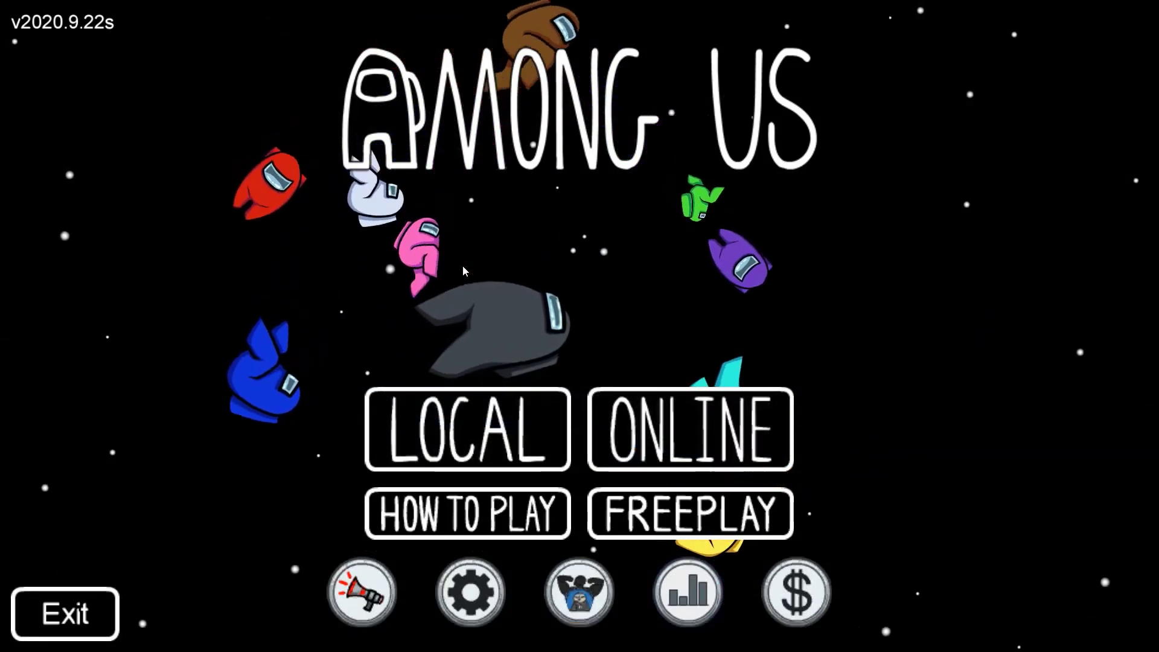
{"action": "left_click", "coordinate": [698, 426]}
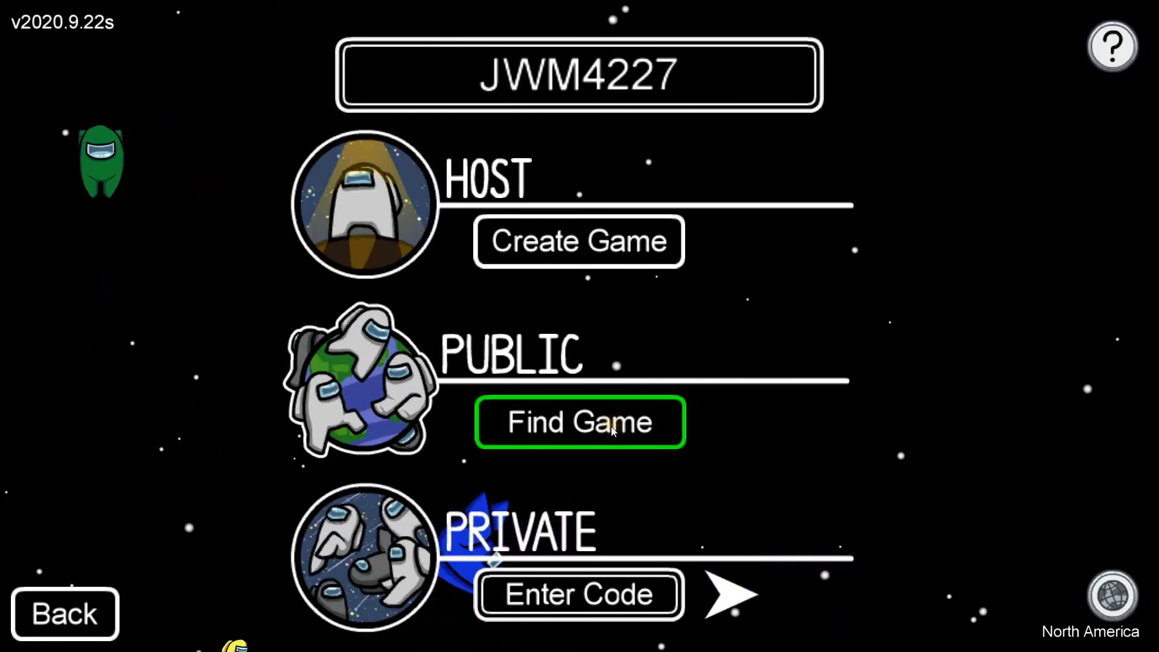
{"action": "left_click", "coordinate": [615, 406]}
Keep chat as Other, refresh the list, and filter lobbies back to 1 impostor.
{"action": "scroll", "coordinate": [544, 296], "scroll_direction": "down", "scroll_amount": 3}
{"action": "scroll", "coordinate": [604, 338], "scroll_direction": "up", "scroll_amount": 3}
{"action": "scroll", "coordinate": [609, 356], "scroll_direction": "down", "scroll_amount": 3}
{"action": "scroll", "coordinate": [594, 330], "scroll_direction": "up", "scroll_amount": 3}
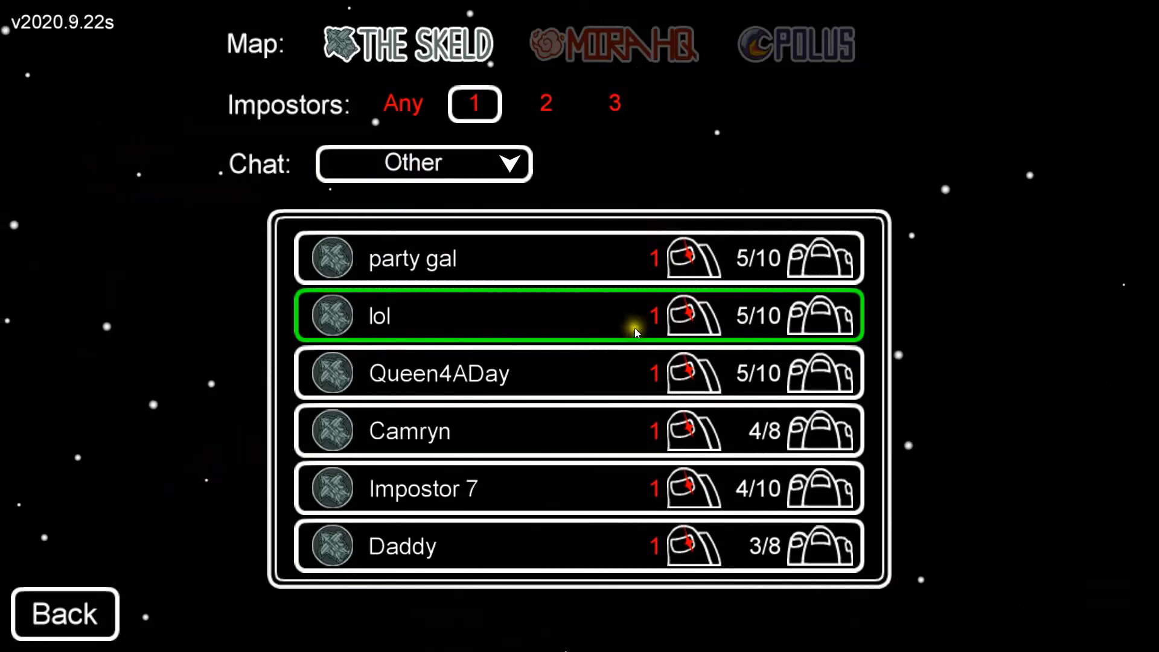
{"action": "left_click", "coordinate": [516, 172]}
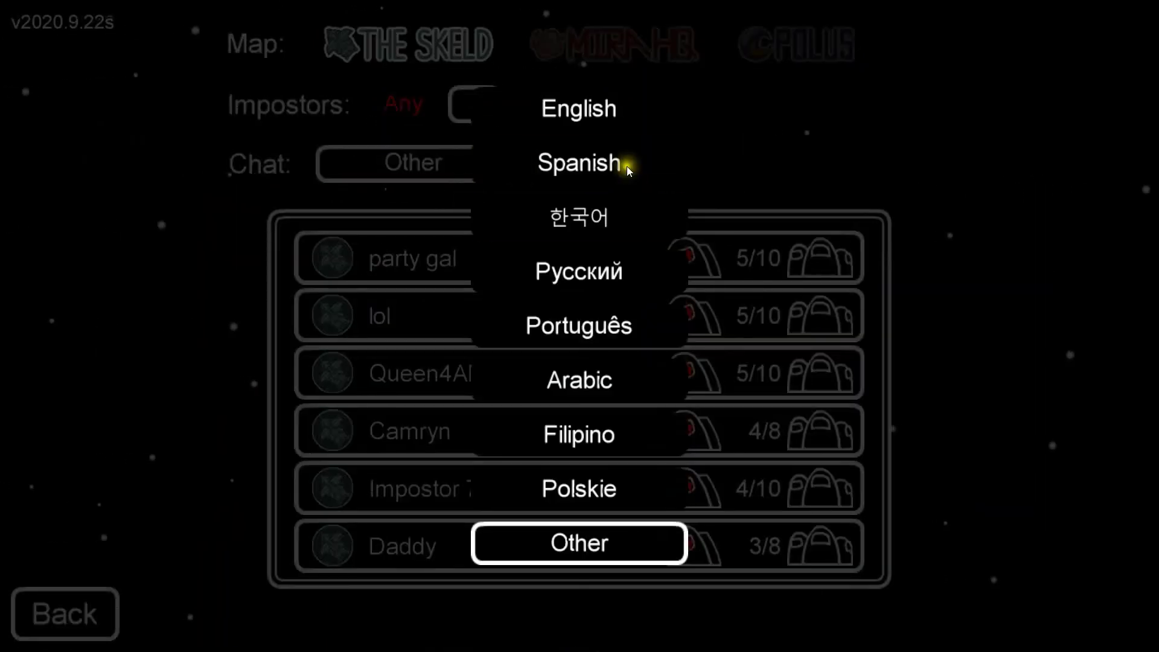
{"action": "left_click", "coordinate": [610, 561]}
{"action": "left_click", "coordinate": [959, 237]}
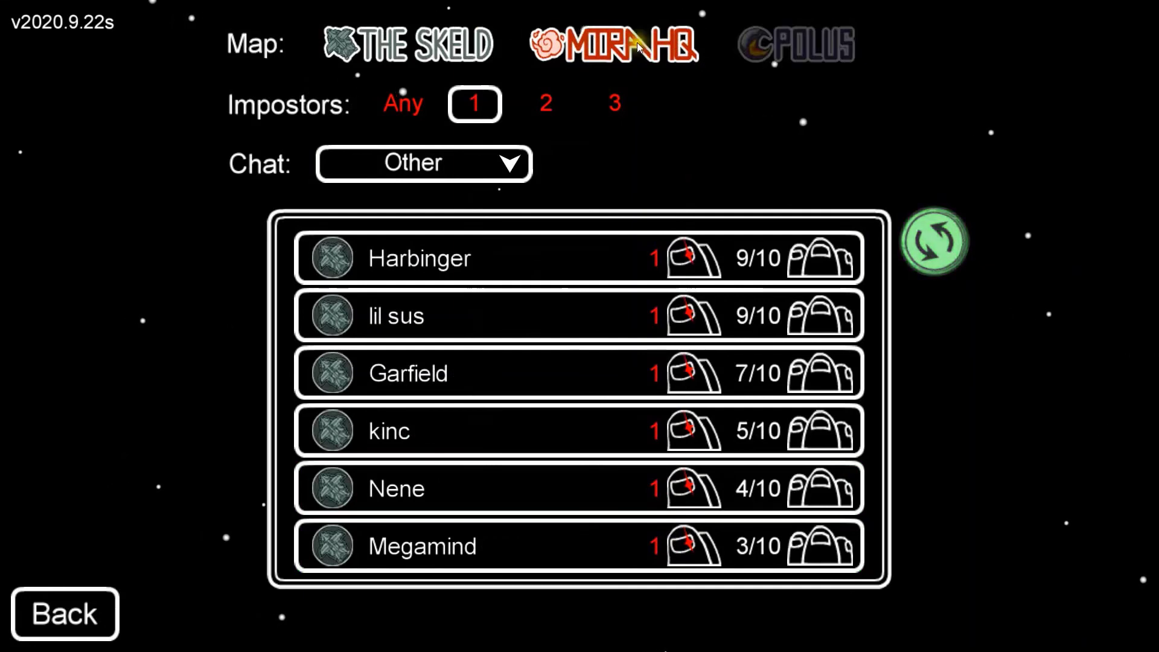
{"action": "left_click", "coordinate": [542, 103]}
{"action": "left_click", "coordinate": [606, 102]}
{"action": "left_click", "coordinate": [469, 106]}
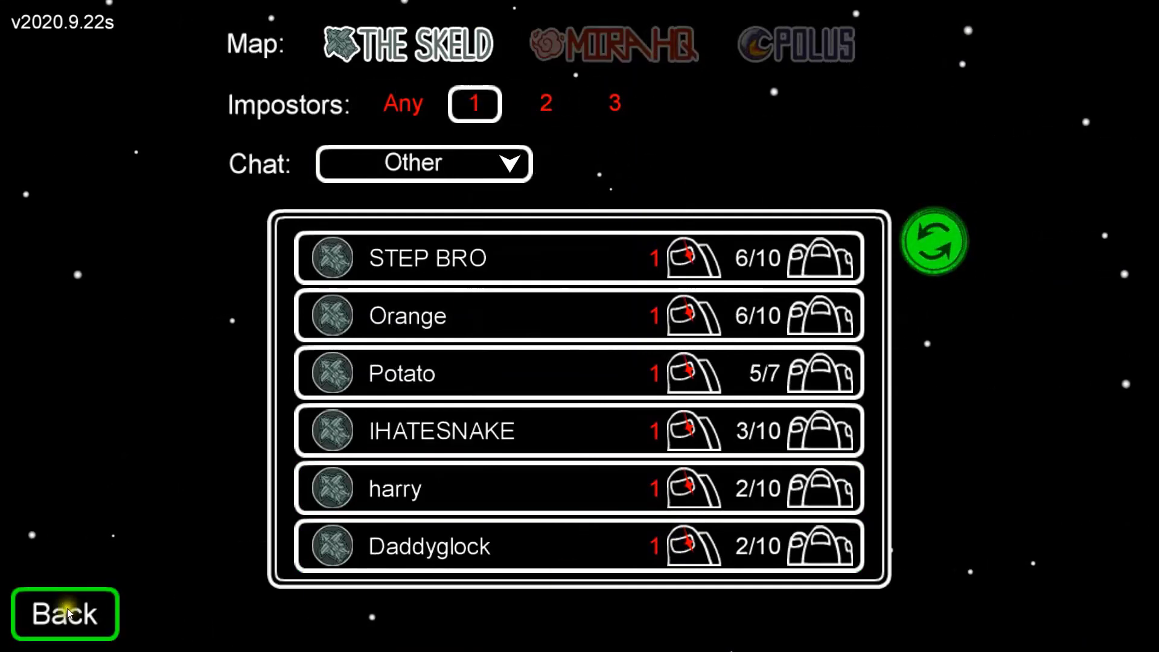